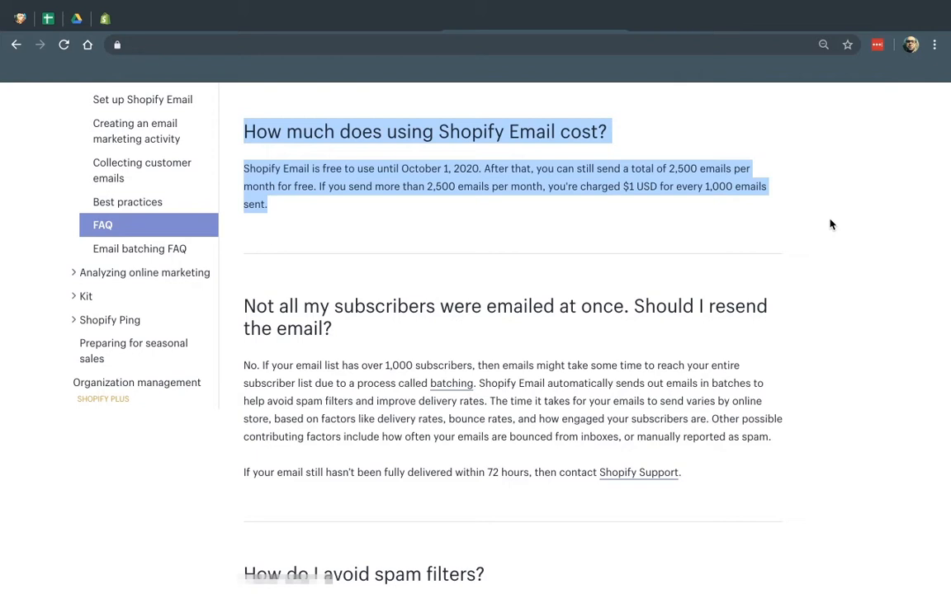
# Highlight the 'free until October 1, 2020' and '2,500 free emails per month' pricing sentences
pyautogui.click(624, 198)
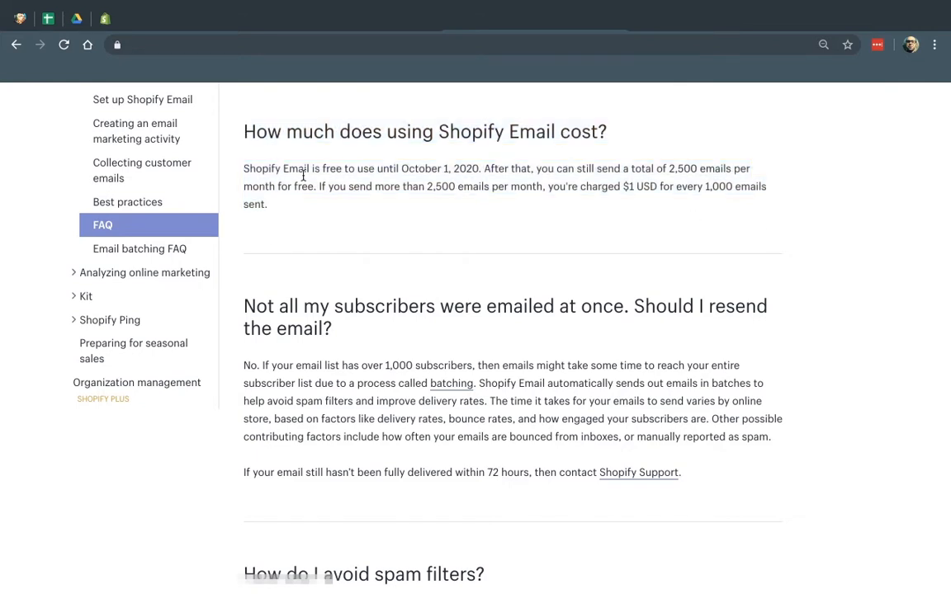
pyautogui.moveTo(267, 169); pyautogui.dragTo(478, 166)
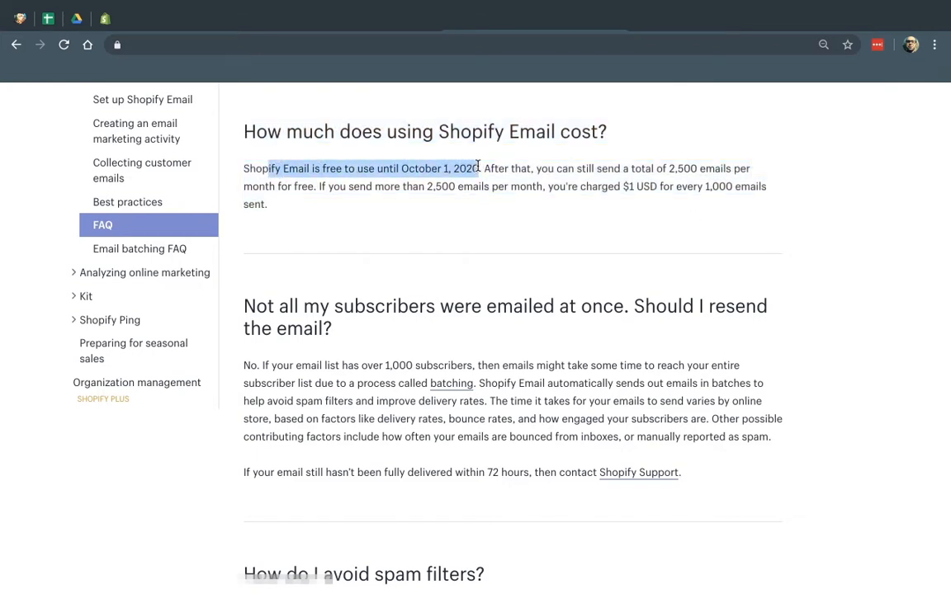
pyautogui.click(478, 166)
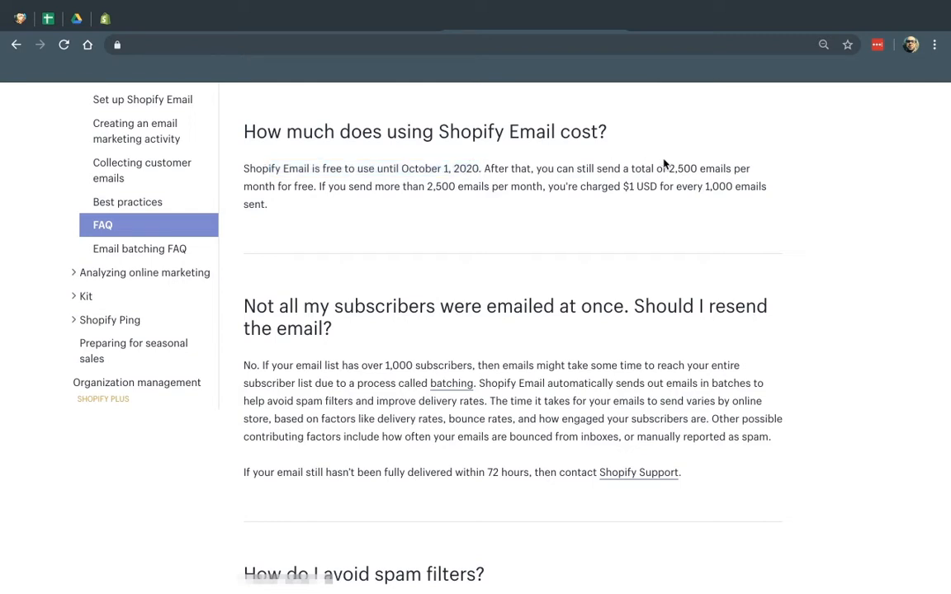
pyautogui.moveTo(668, 168); pyautogui.dragTo(318, 184)
# Highlight the $1 per 1,000 emails charge, then switch to the Shopify admin campaigns tab
pyautogui.click(318, 184)
pyautogui.moveTo(601, 187); pyautogui.dragTo(761, 206)
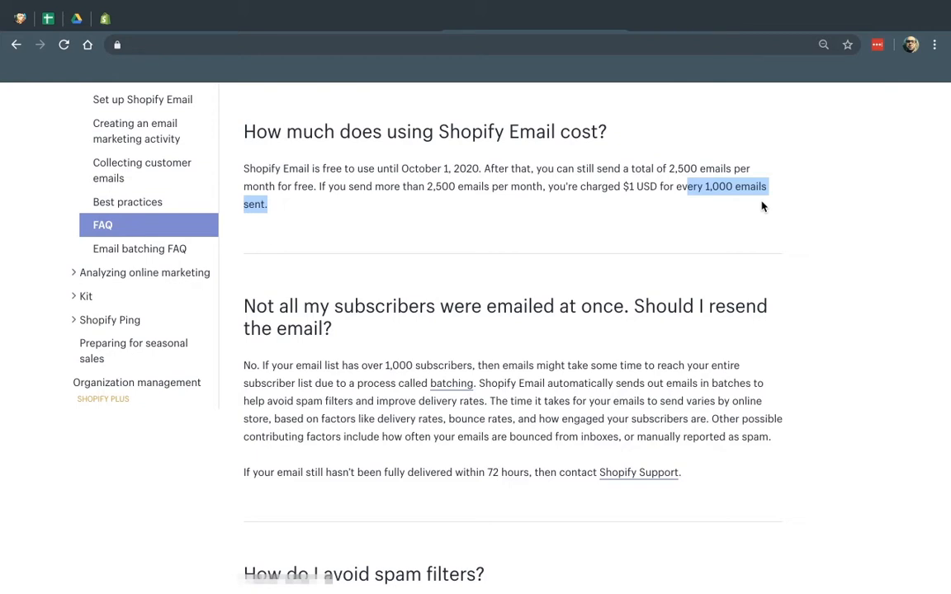
pyautogui.click(104, 18)
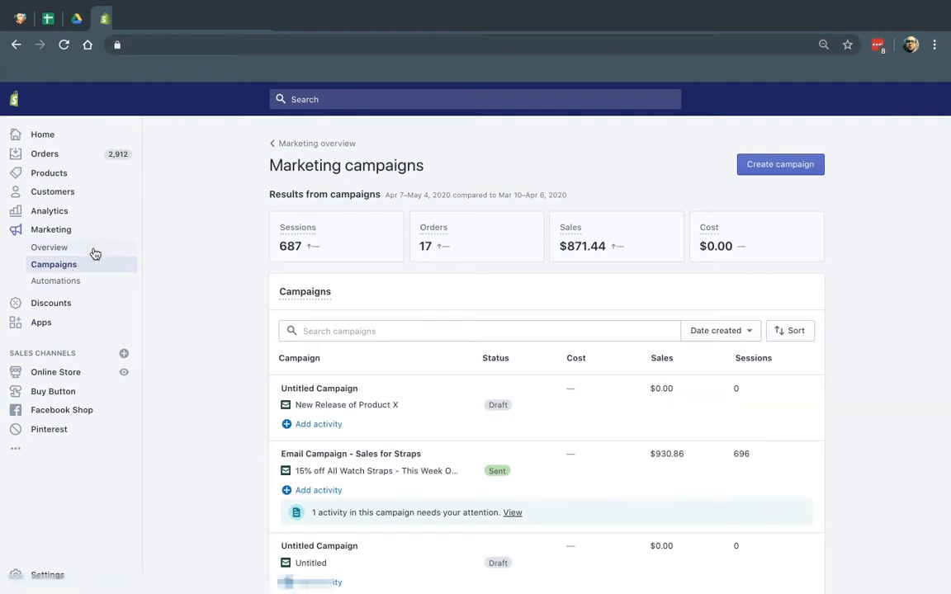
pyautogui.click(794, 170)
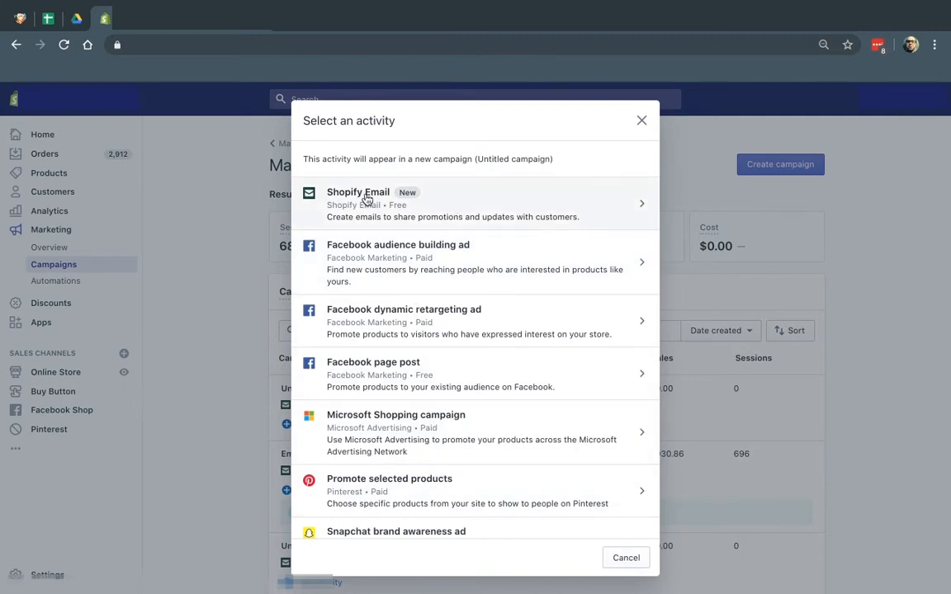
pyautogui.click(641, 123)
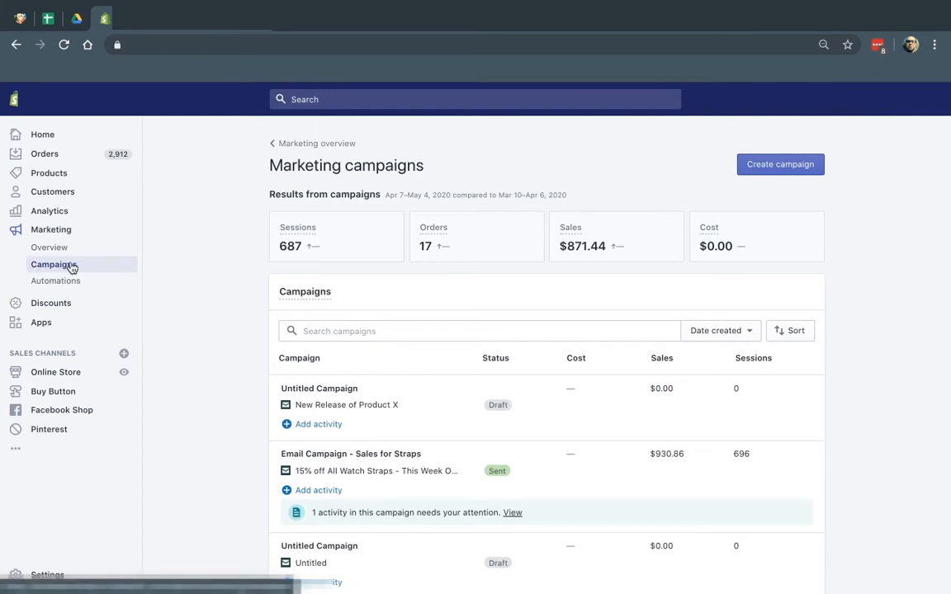
pyautogui.scroll(-1, 329, 431)
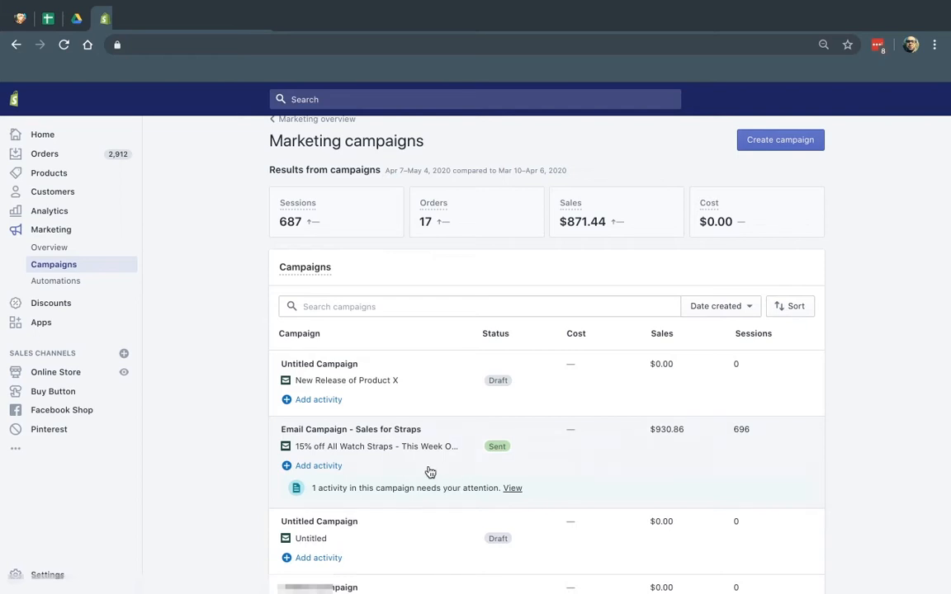
# Open the Email Campaign - Sales for Straps report and scroll through its metrics
pyautogui.click(512, 488)
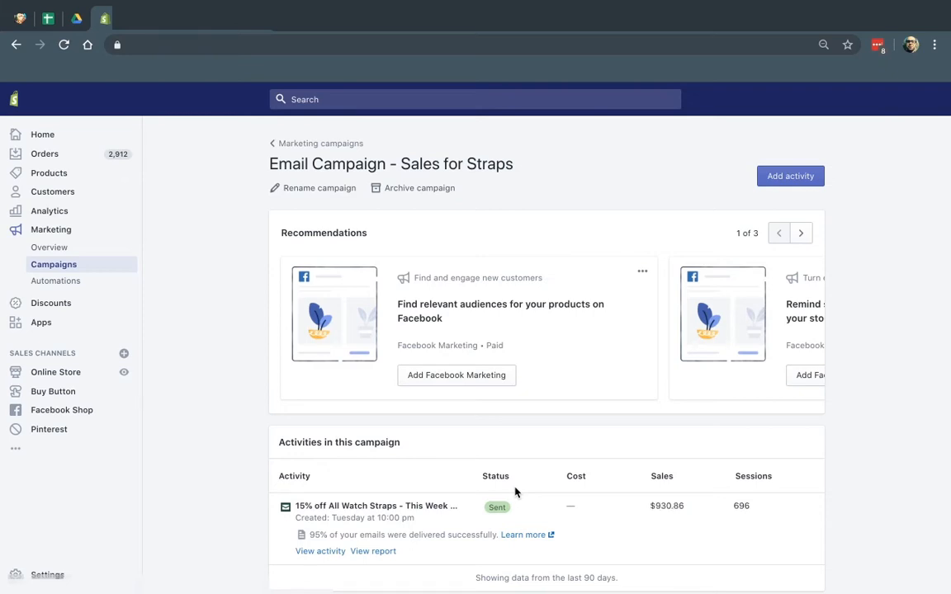
pyautogui.scroll(-1, 515, 492)
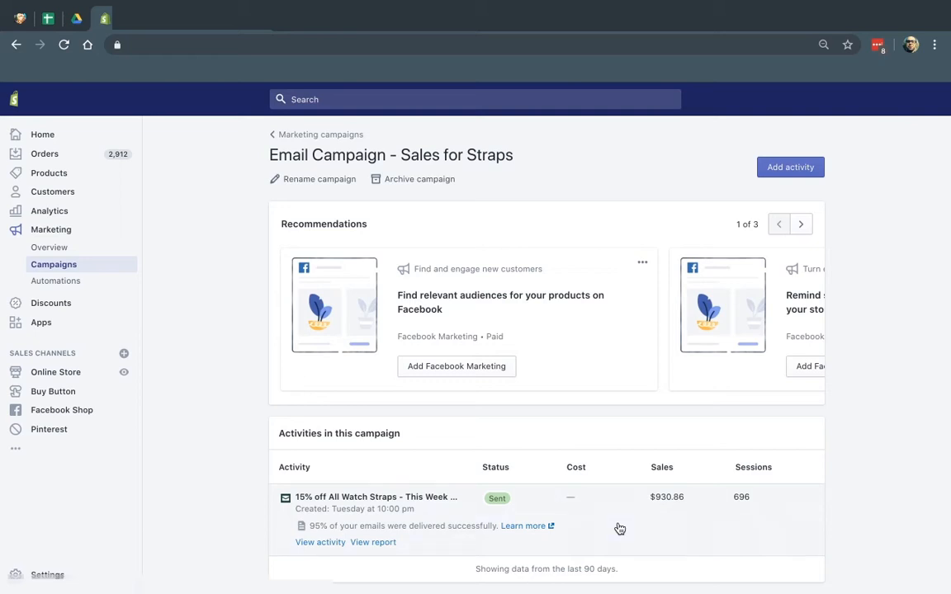
pyautogui.click(373, 542)
pyautogui.scroll(-2, 227, 390)
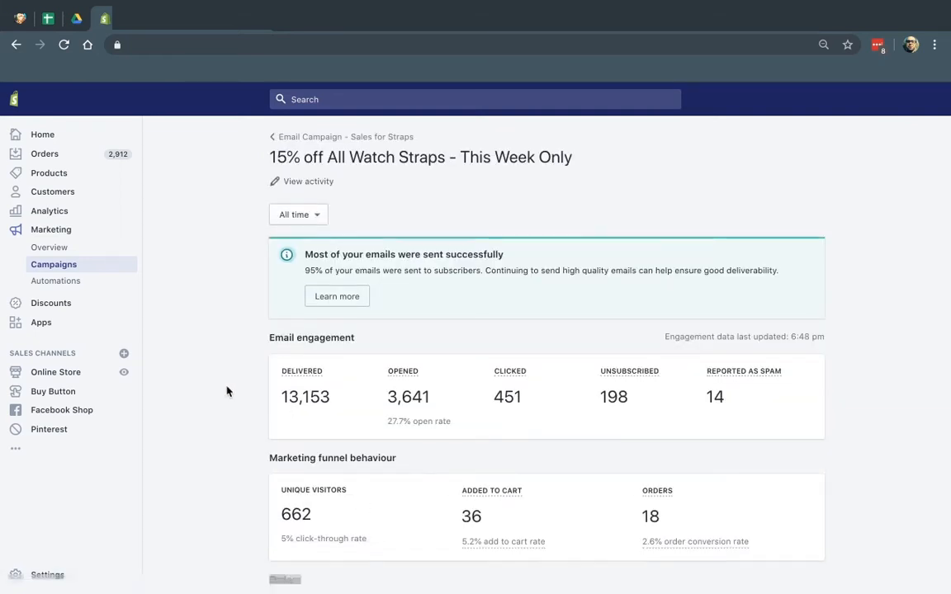
pyautogui.scroll(2, 227, 381)
pyautogui.scroll(-3, 226, 381)
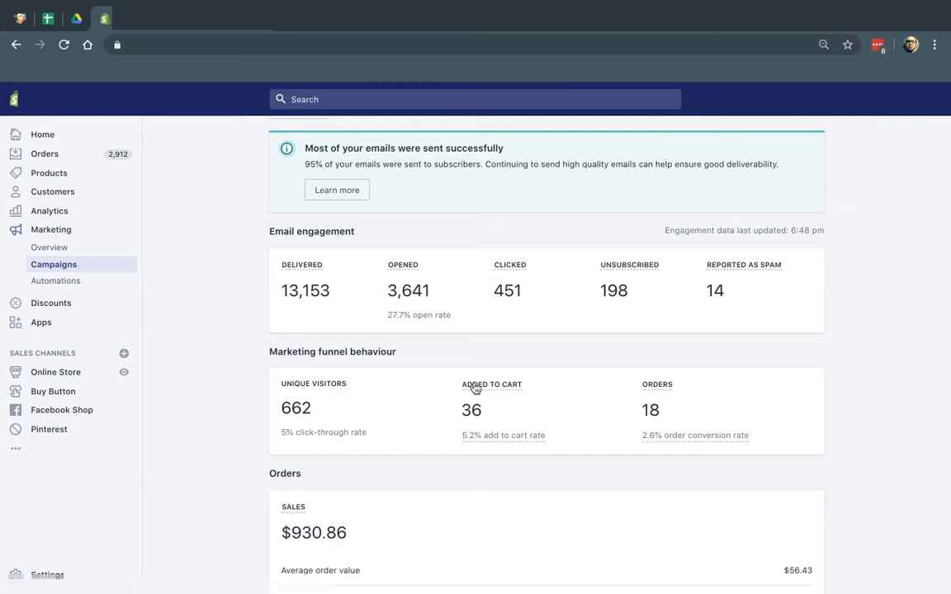
pyautogui.scroll(-3, 644, 429)
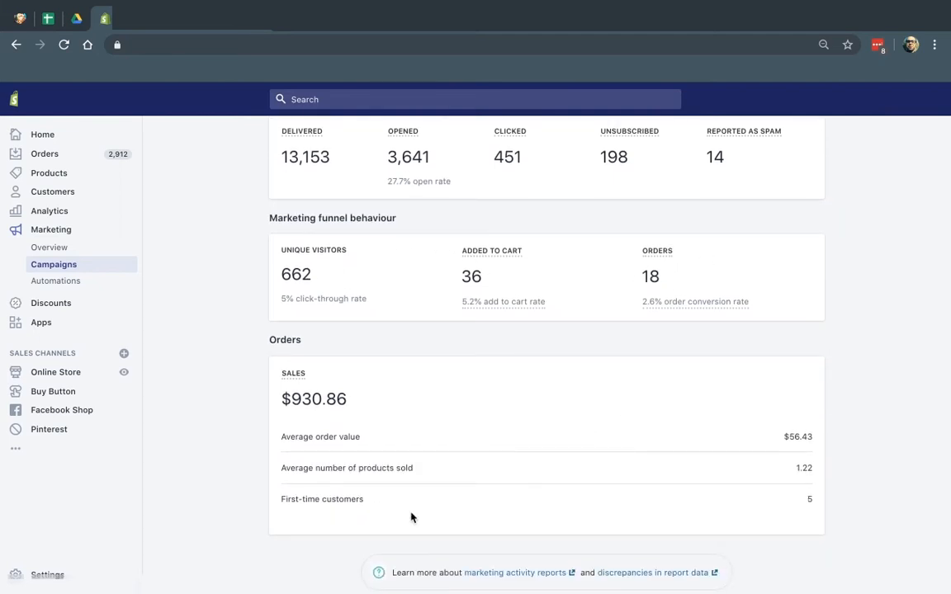
# Highlight the average order value and average products sold labels, then scroll back up
pyautogui.moveTo(294, 436); pyautogui.dragTo(378, 434)
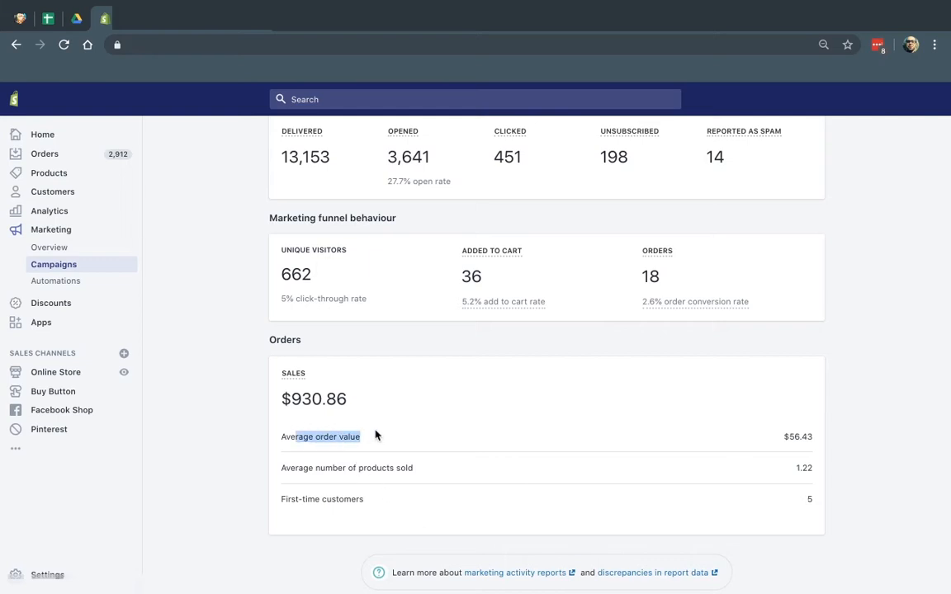
pyautogui.click(381, 435)
pyautogui.moveTo(285, 467); pyautogui.dragTo(412, 468)
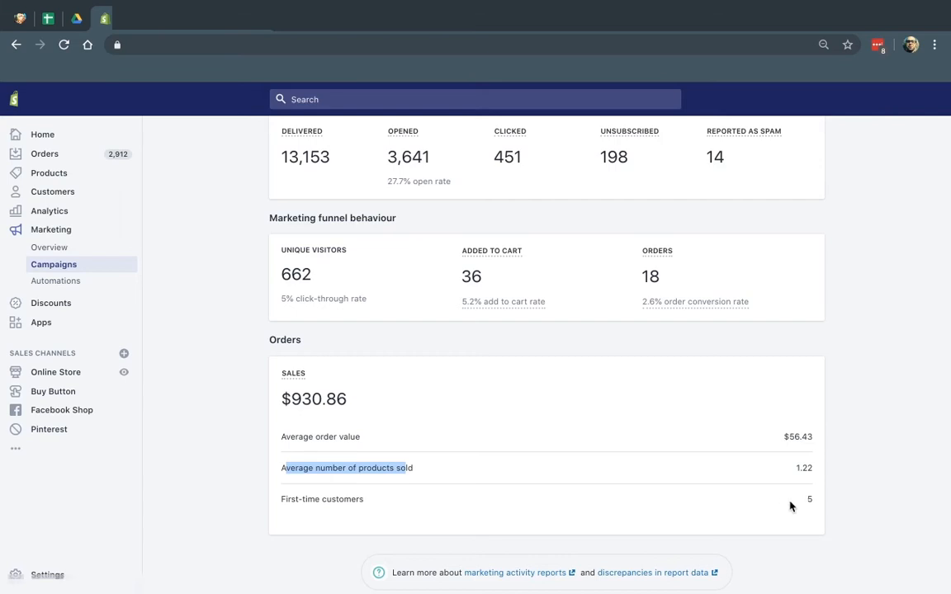
pyautogui.scroll(1, 825, 466)
pyautogui.scroll(1, 827, 467)
pyautogui.moveTo(501, 382)
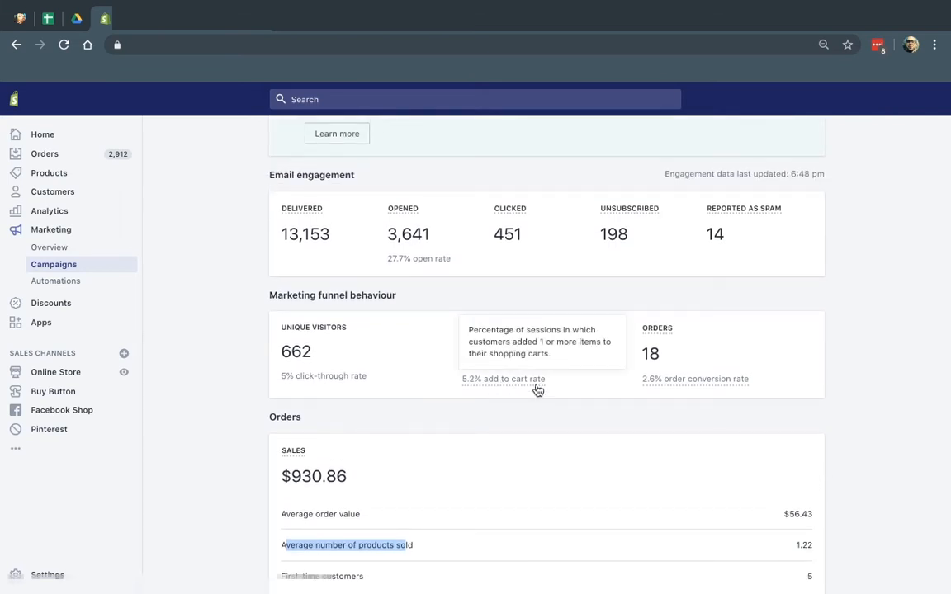
pyautogui.scroll(4, 537, 391)
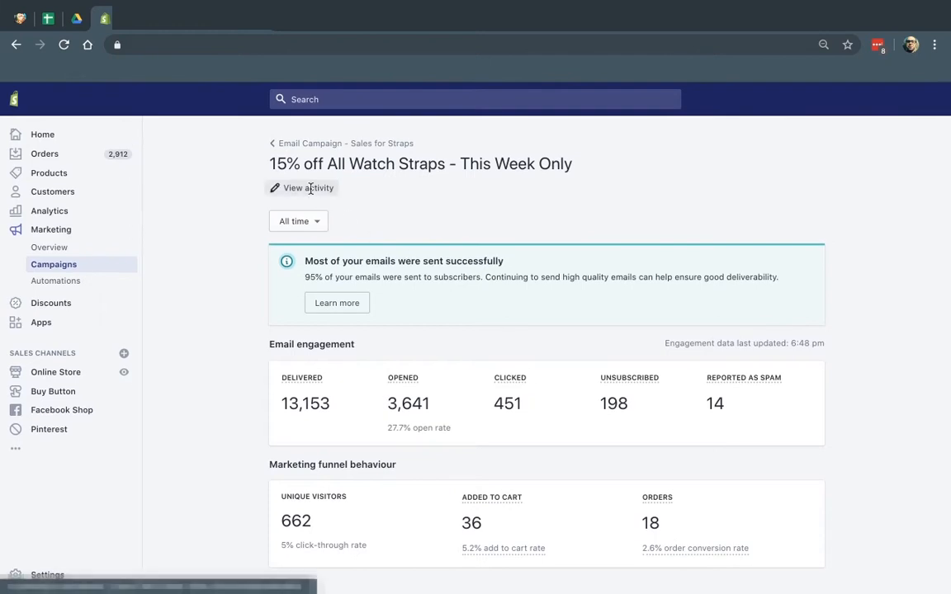
# Review the straps email's activity in desktop and mobile previews, then return to Marketing > Campaigns
pyautogui.click(310, 188)
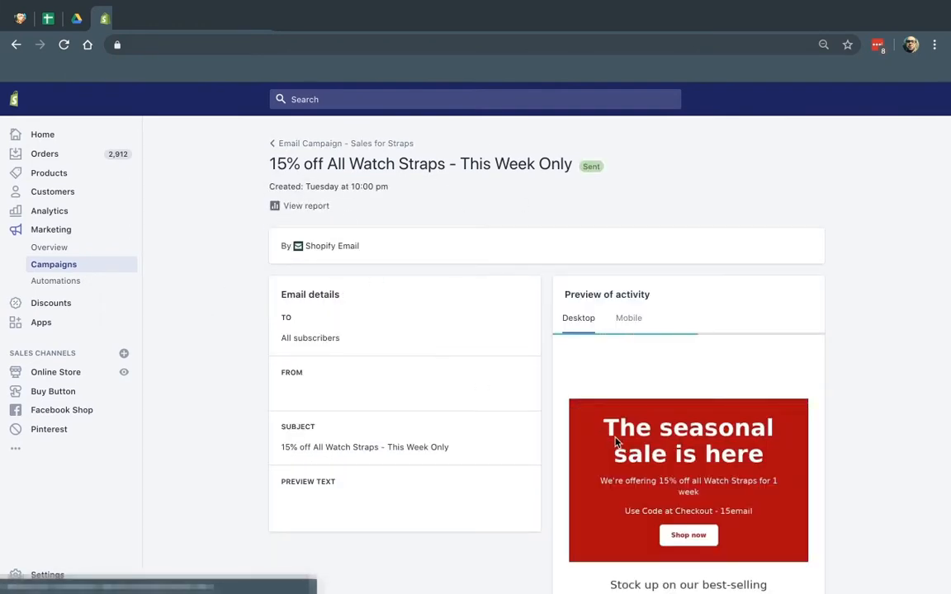
pyautogui.scroll(-3, 760, 471)
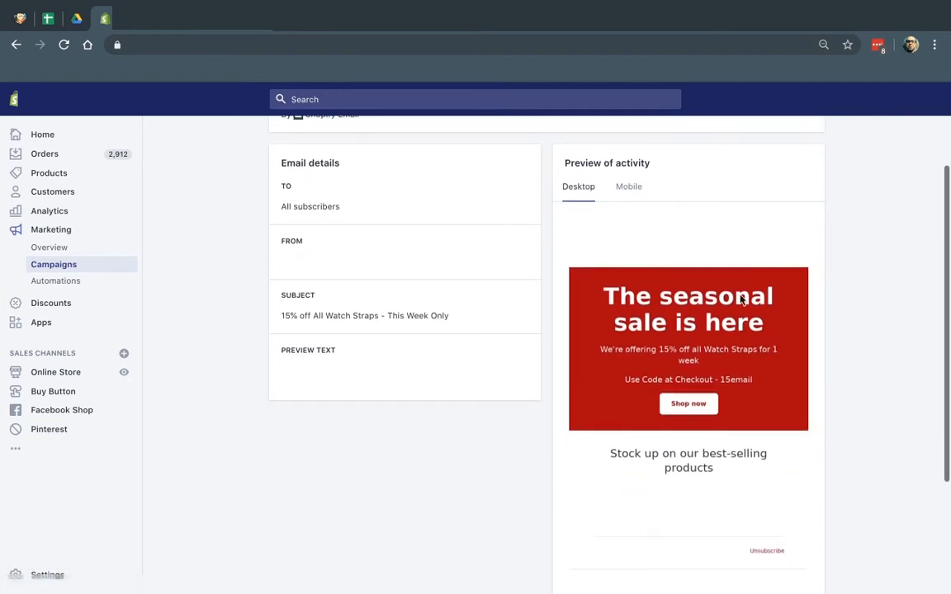
pyautogui.scroll(2, 711, 297)
pyautogui.click(618, 276)
pyautogui.click(581, 274)
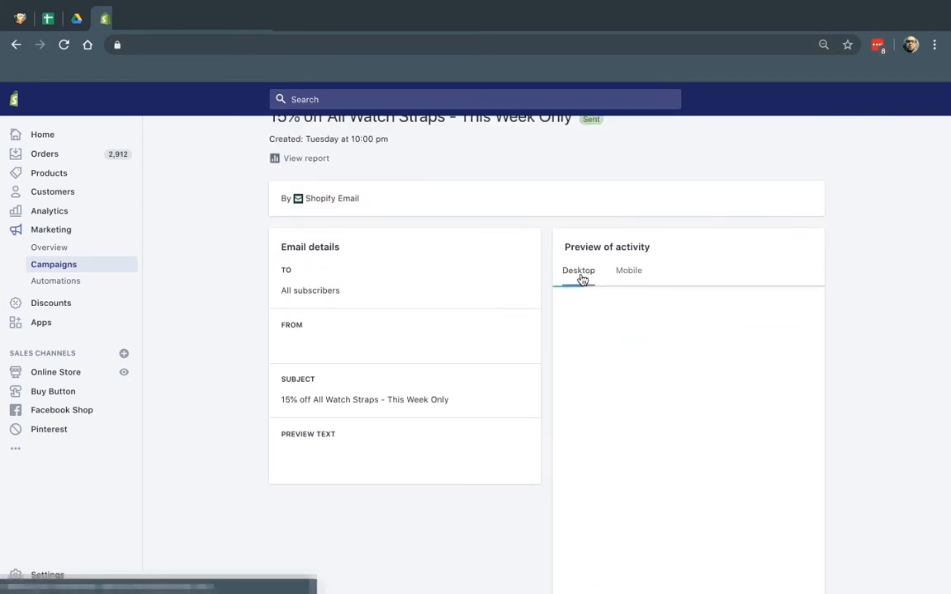
pyautogui.click(636, 274)
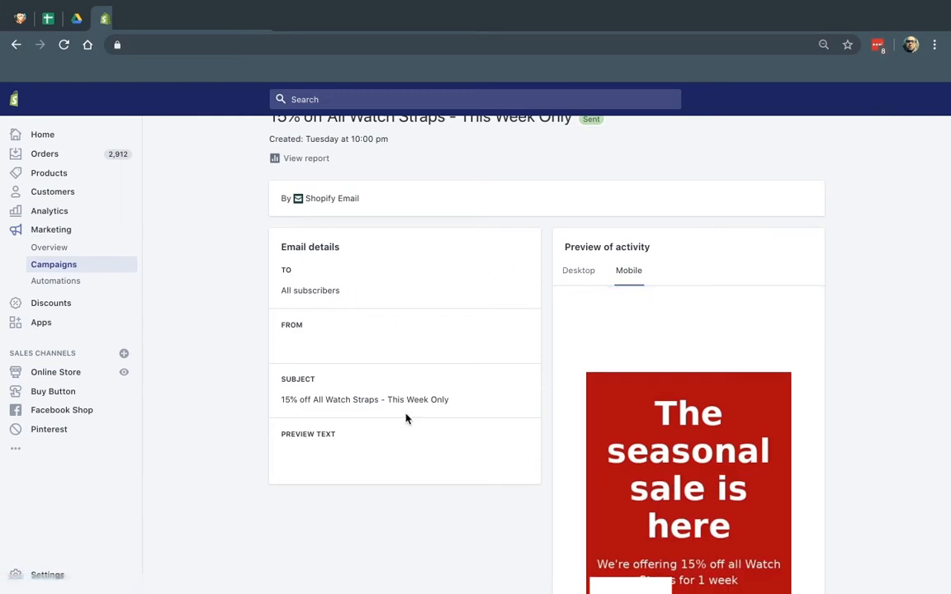
pyautogui.scroll(1, 256, 376)
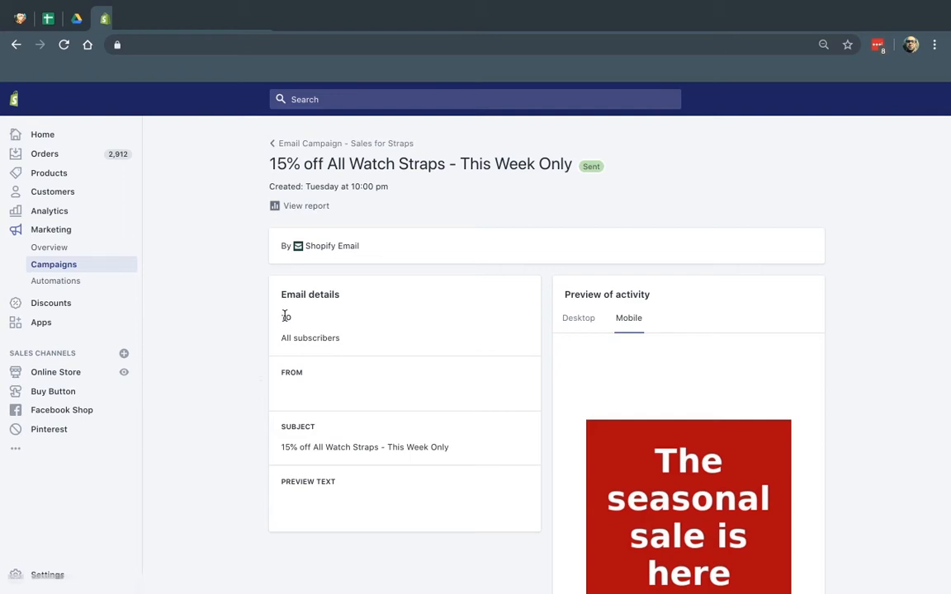
pyautogui.click(65, 265)
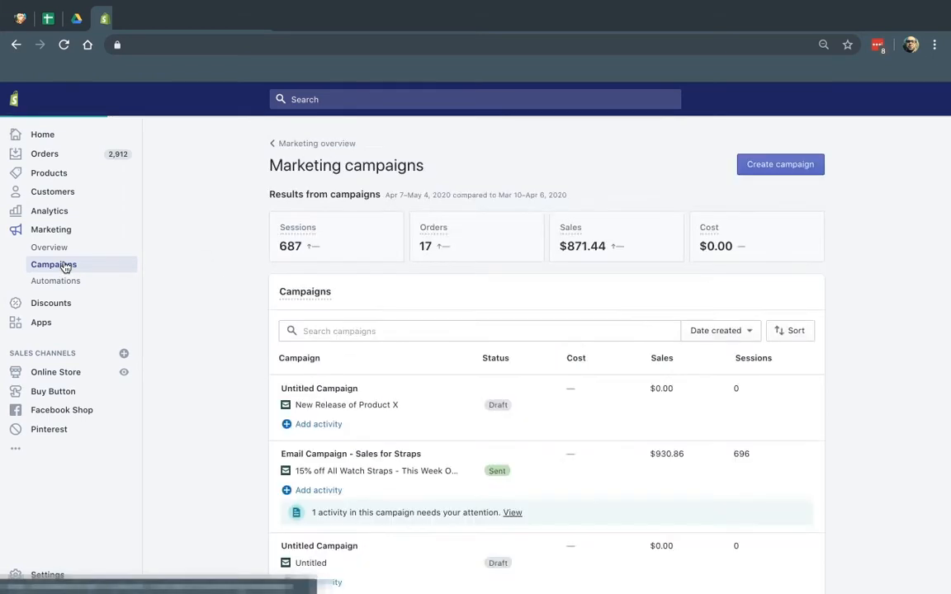
# Create a new campaign and pick Shopify Email as the activity
pyautogui.click(784, 167)
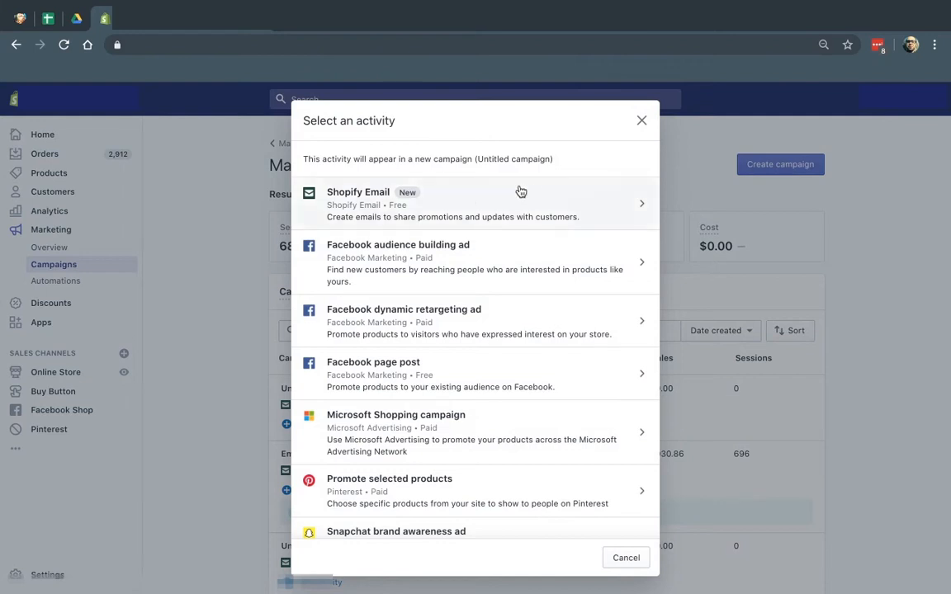
pyautogui.click(468, 202)
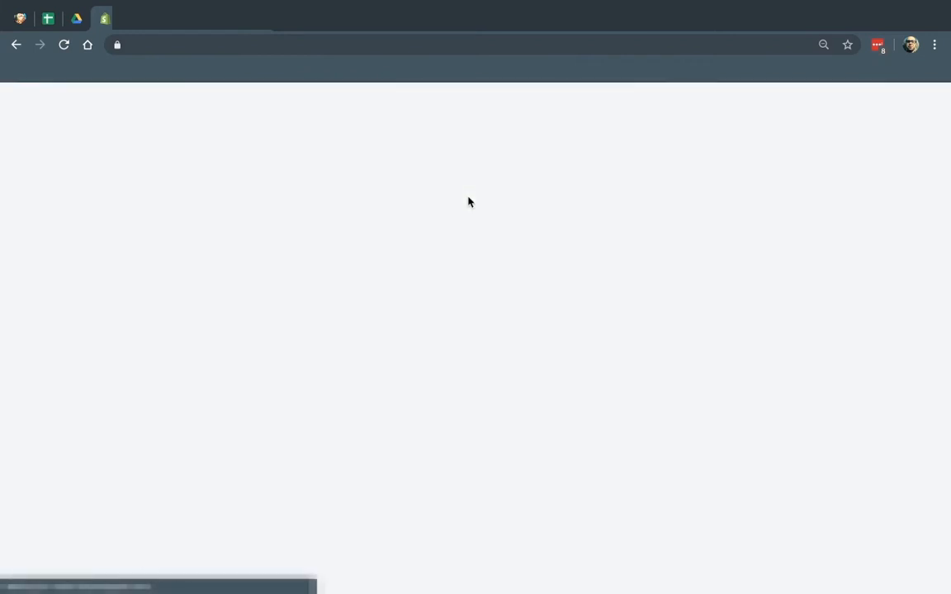
pyautogui.moveTo(624, 6)
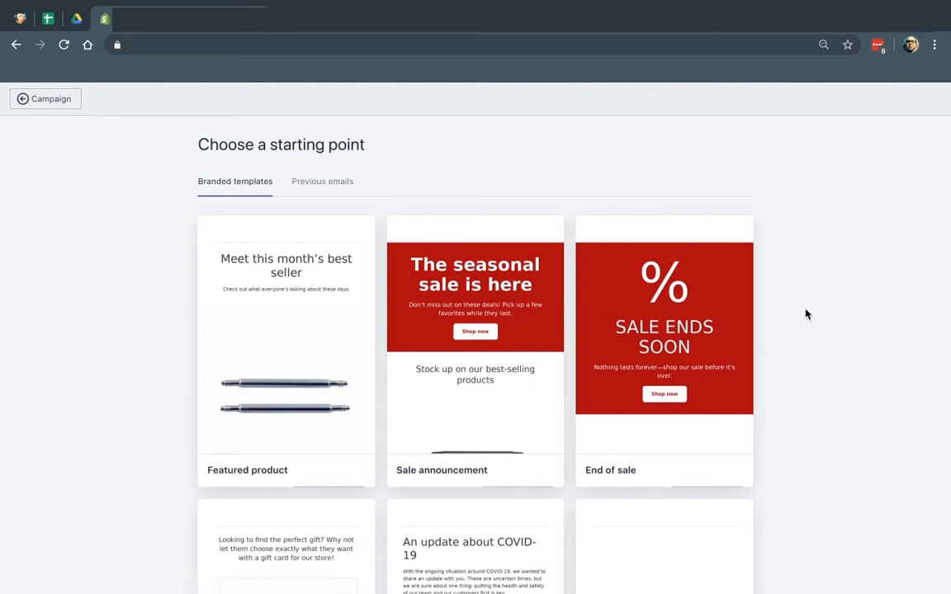
# Look through previously created emails, then browse the Branded templates gallery
pyautogui.click(325, 183)
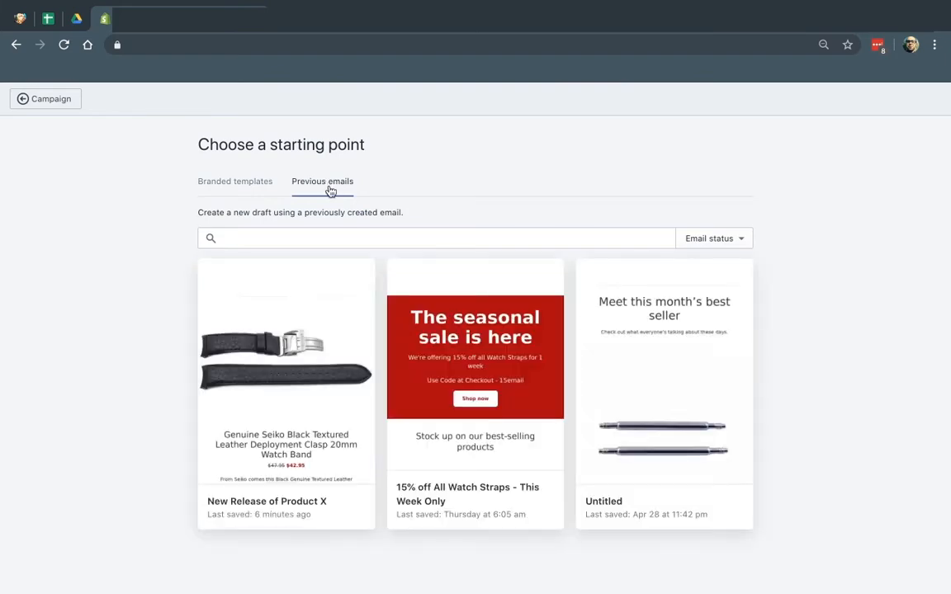
pyautogui.moveTo(445, 502)
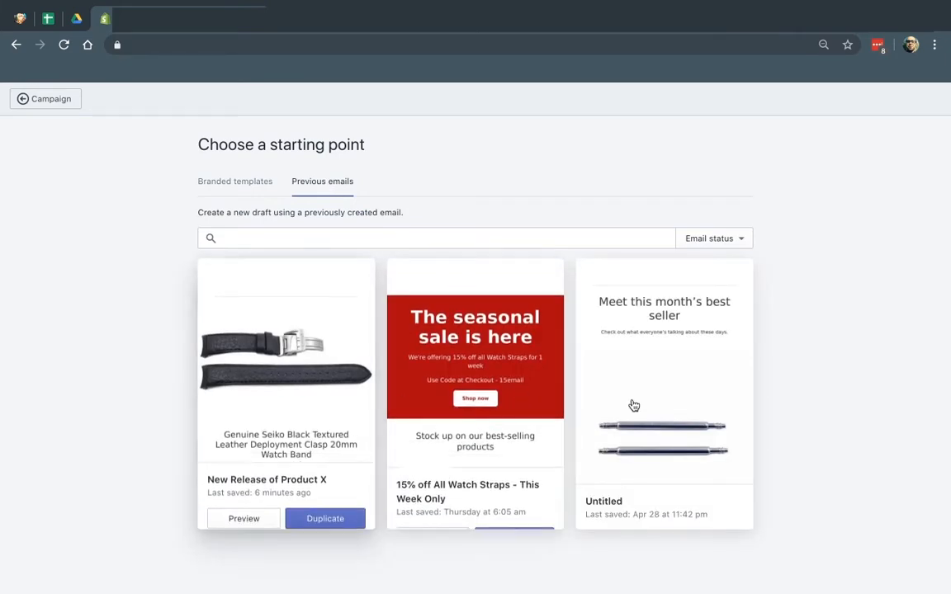
pyautogui.click(240, 183)
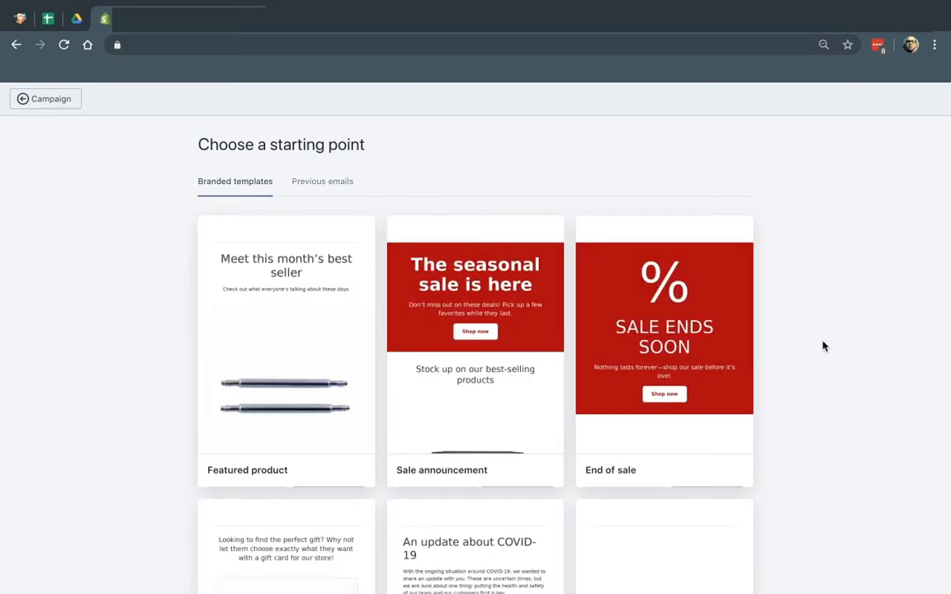
pyautogui.scroll(-1, 823, 347)
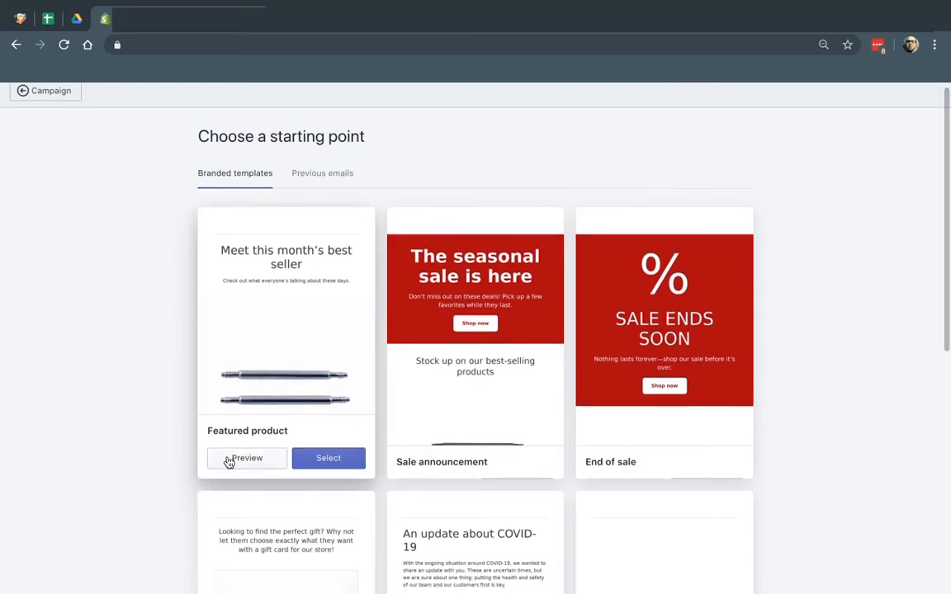
pyautogui.moveTo(528, 458)
pyautogui.scroll(-6, 622, 465)
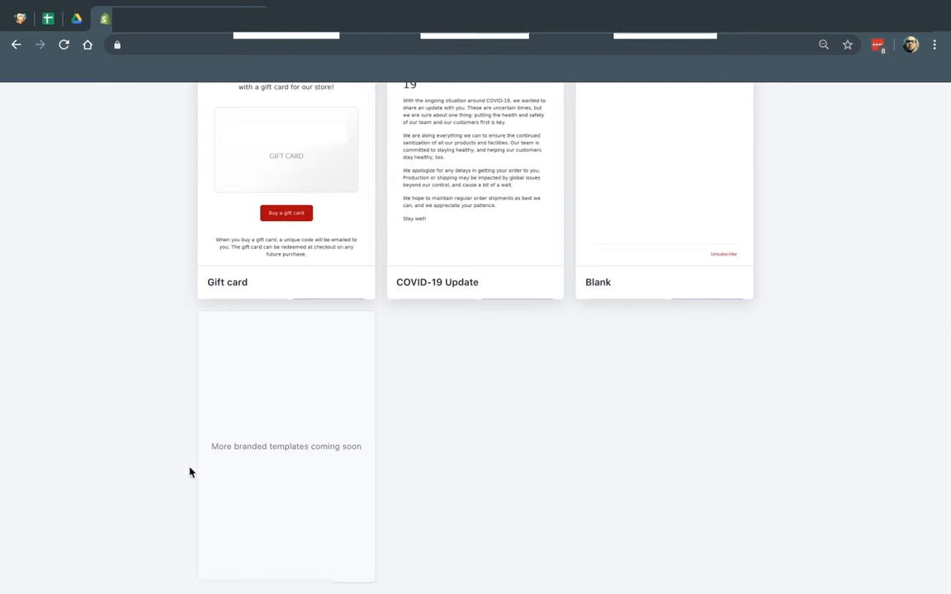
pyautogui.scroll(6, 553, 446)
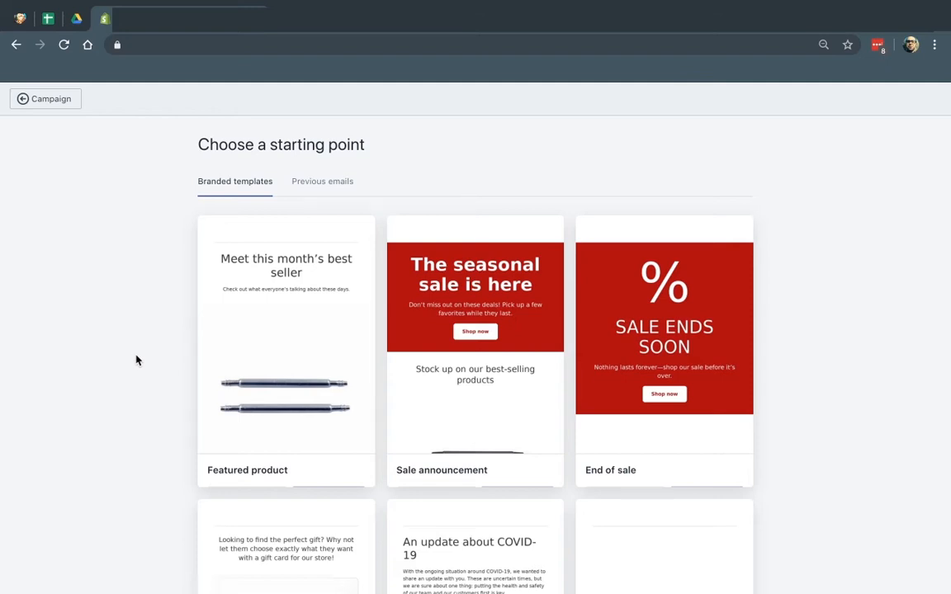
pyautogui.scroll(-2, 140, 395)
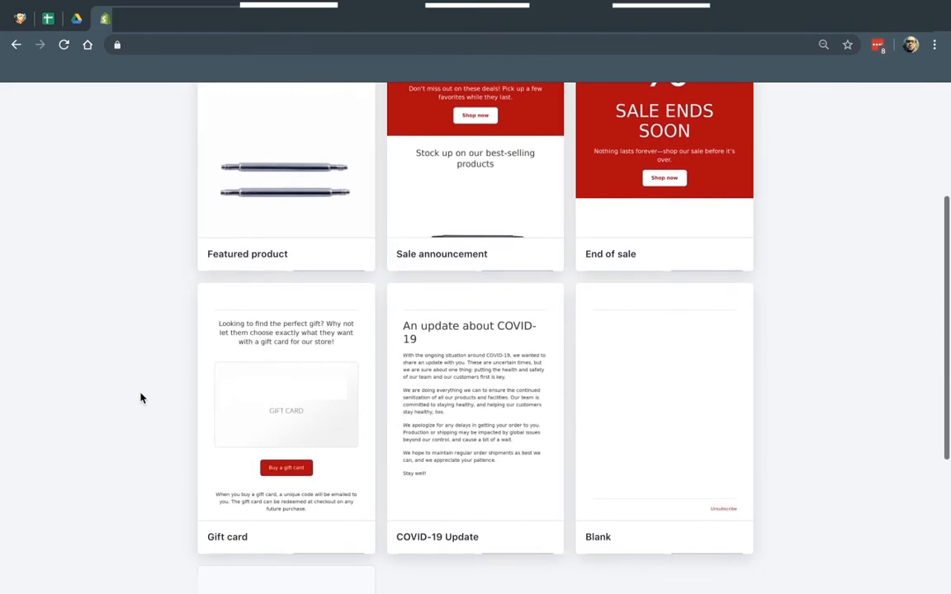
pyautogui.scroll(2, 401, 388)
pyautogui.scroll(-2, 864, 502)
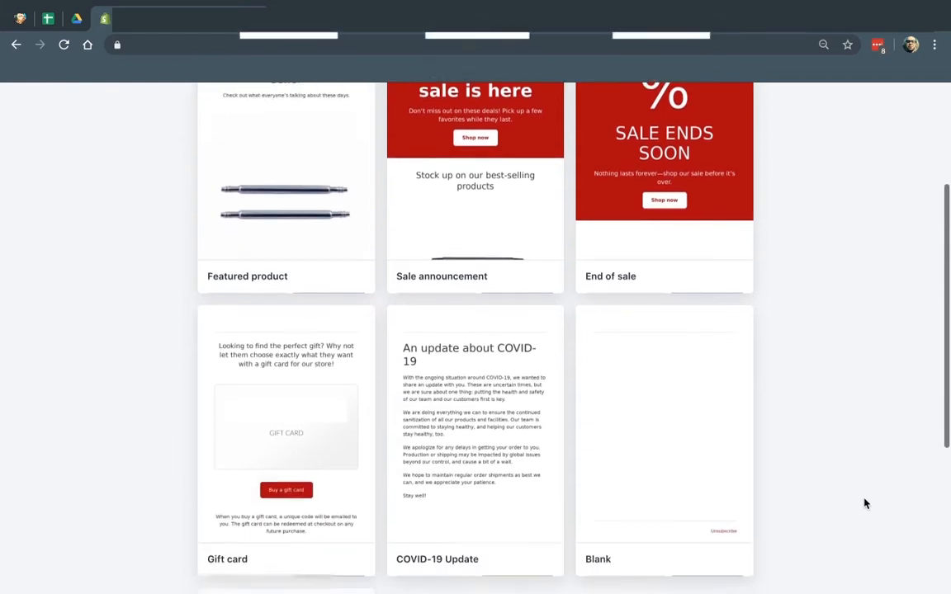
pyautogui.scroll(3, 679, 403)
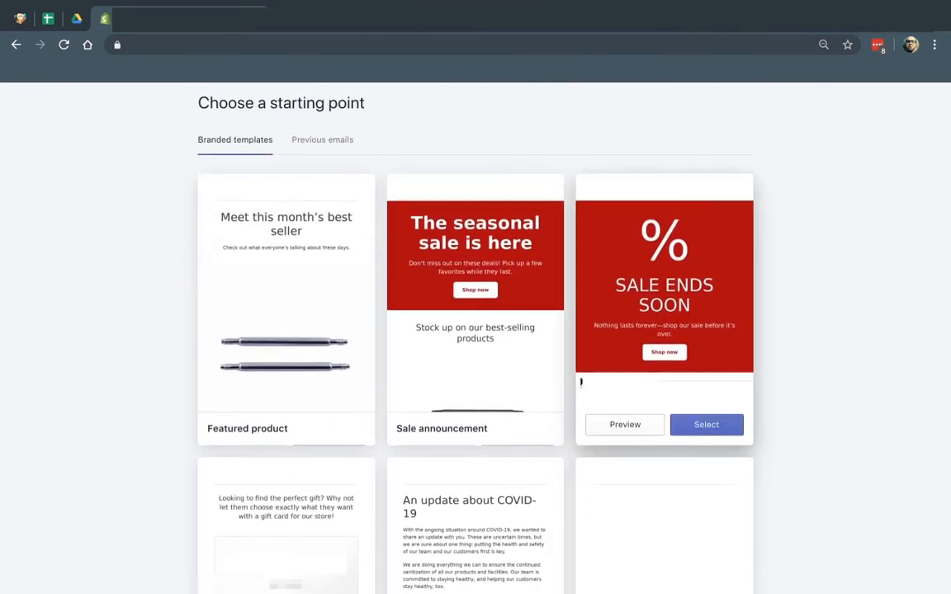
# Preview the Sale announcement template, close the preview, and select it
pyautogui.moveTo(509, 382)
pyautogui.click(439, 425)
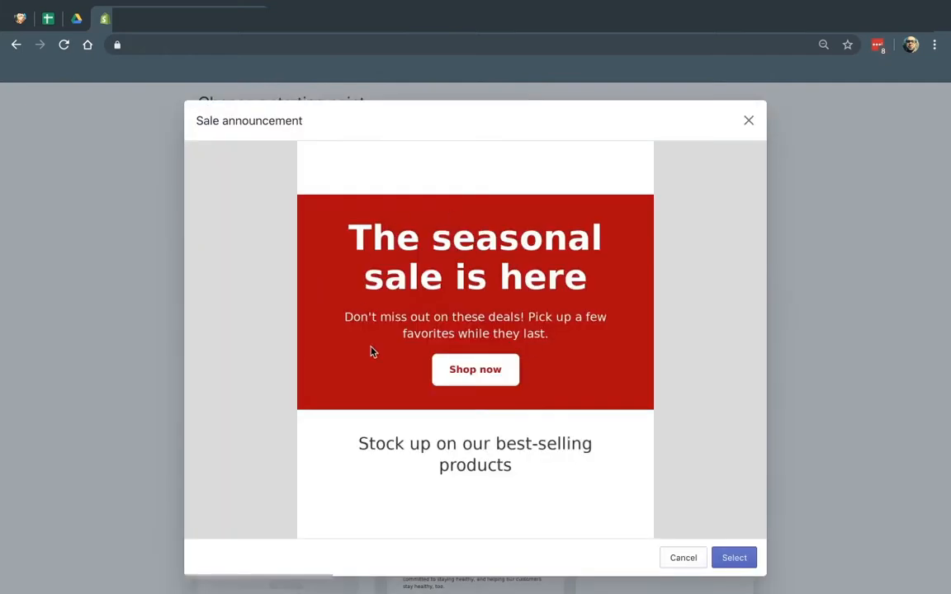
pyautogui.scroll(-10, 537, 281)
pyautogui.scroll(10, 536, 280)
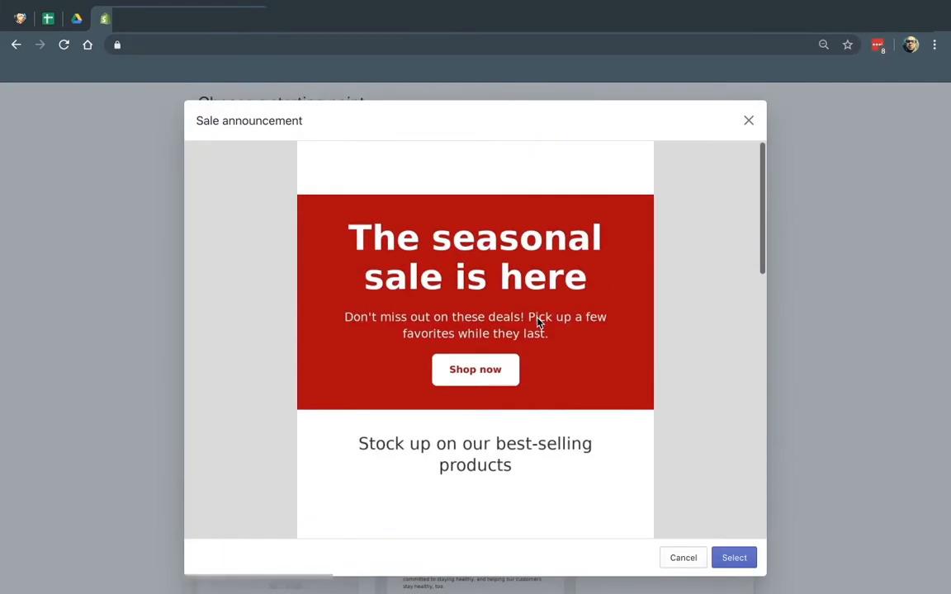
pyautogui.click(750, 122)
pyautogui.moveTo(512, 431)
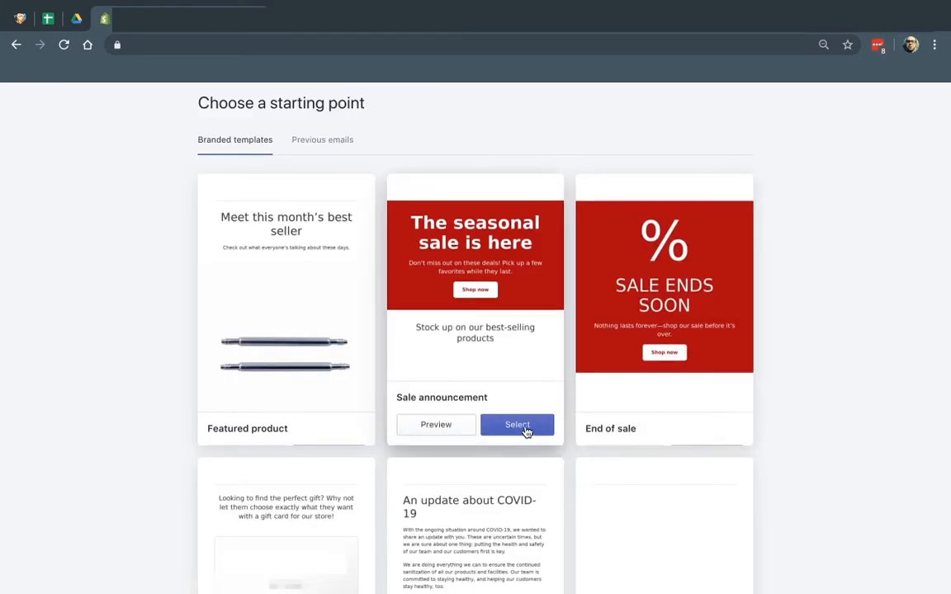
pyautogui.click(523, 426)
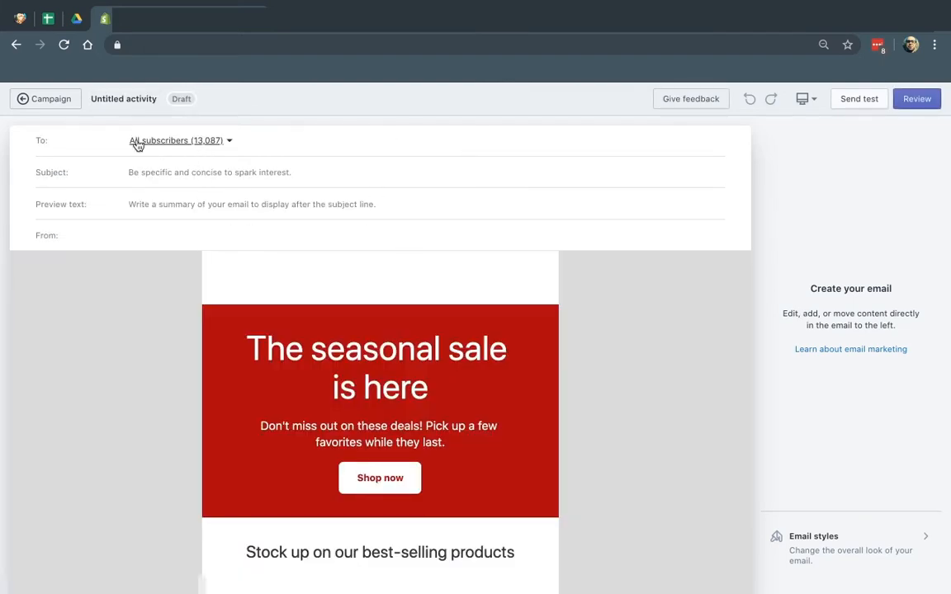
# Check the recipient groups, Subject and Preview text fields, then go to the Customers page
pyautogui.click(218, 142)
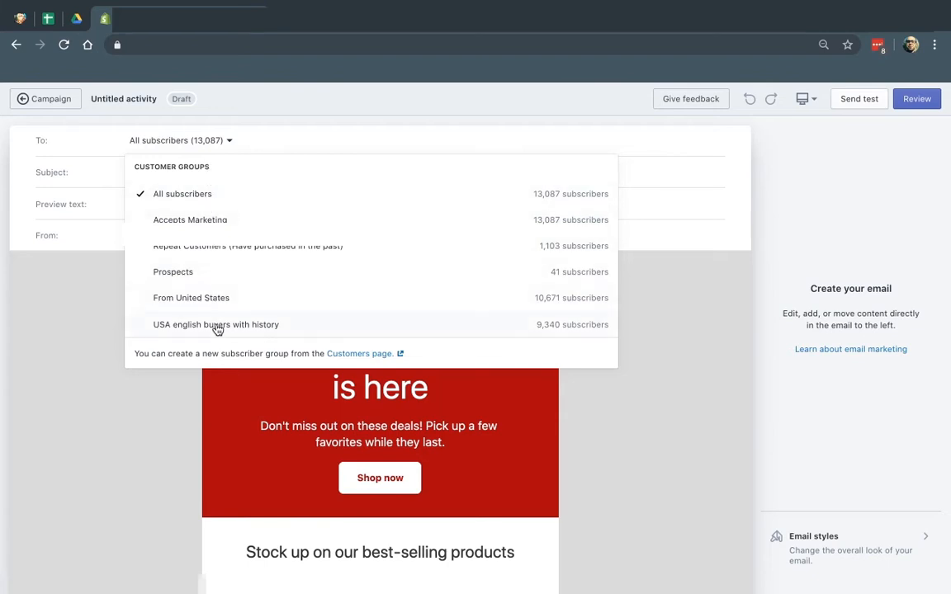
pyautogui.click(271, 144)
pyautogui.click(209, 174)
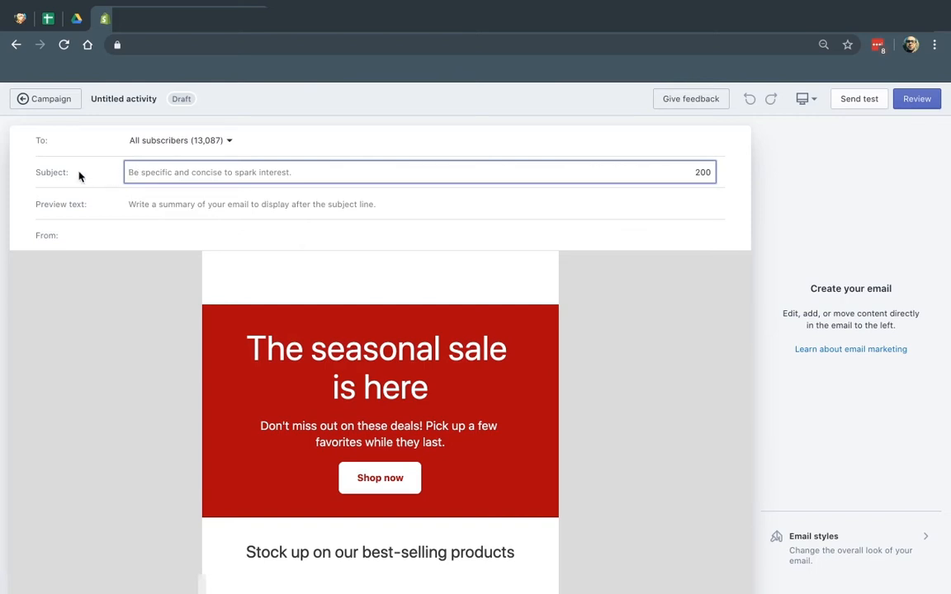
pyautogui.click(194, 196)
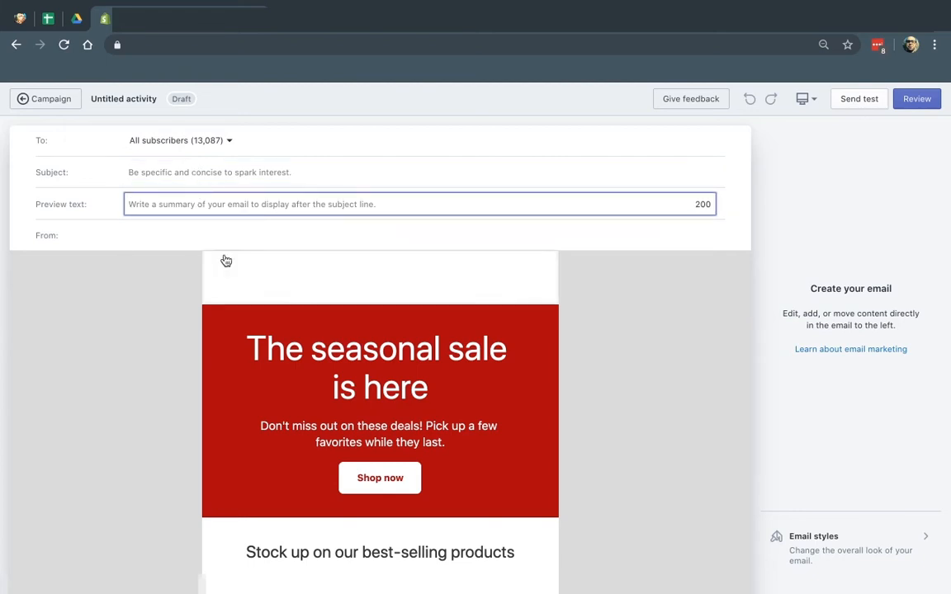
pyautogui.click(213, 146)
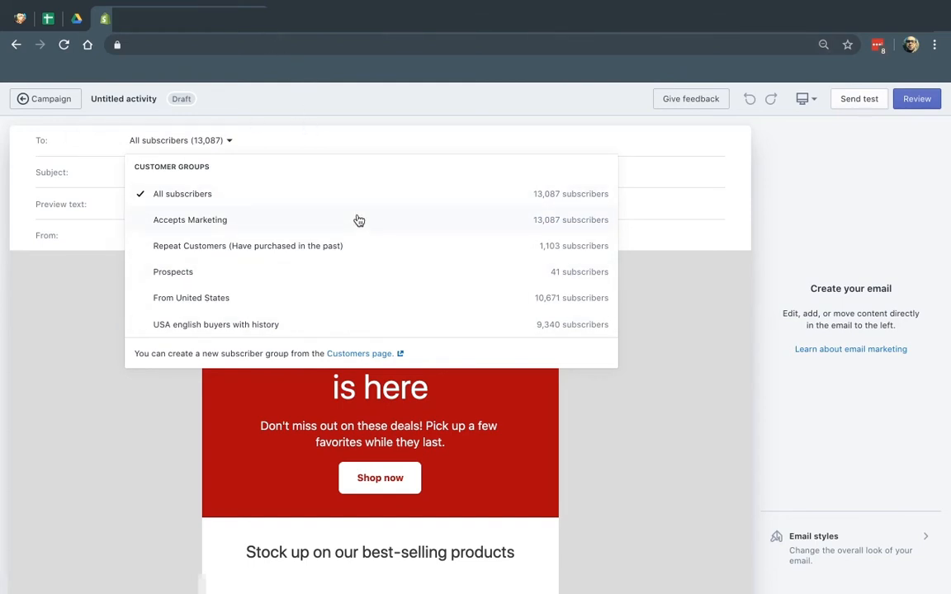
pyautogui.click(352, 356)
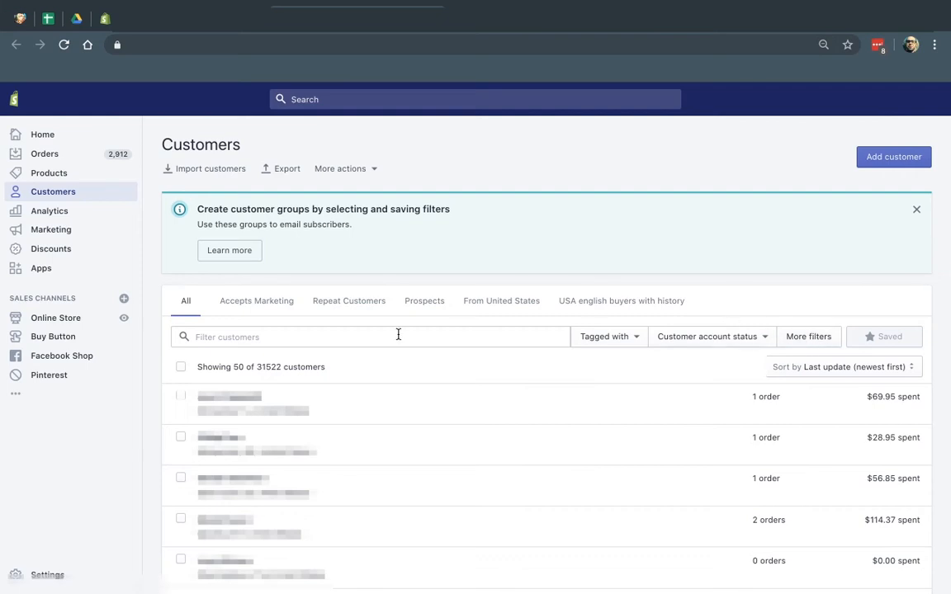
# Filter customers to Location Canada with Number of orders more than 2
pyautogui.click(815, 336)
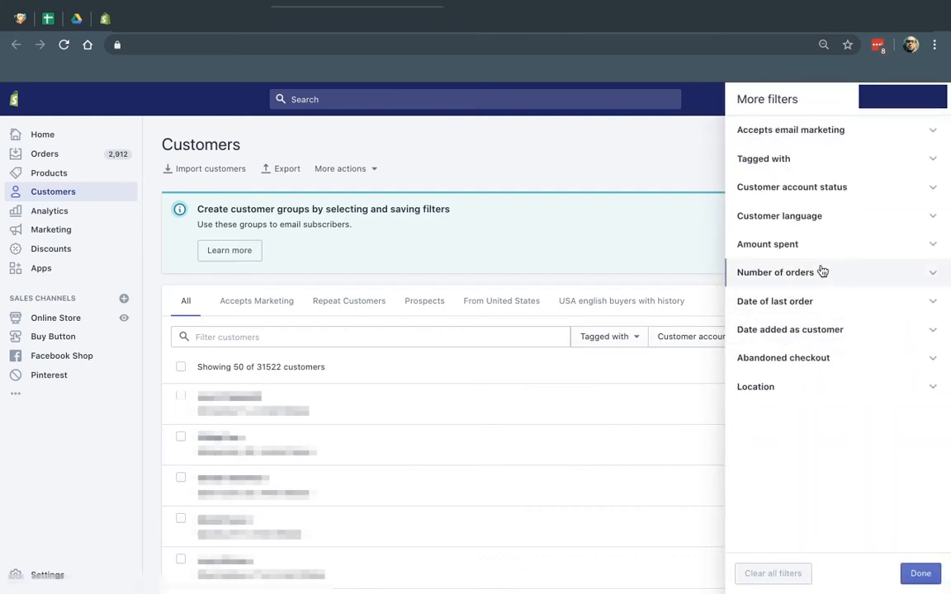
pyautogui.click(823, 272)
pyautogui.click(805, 301)
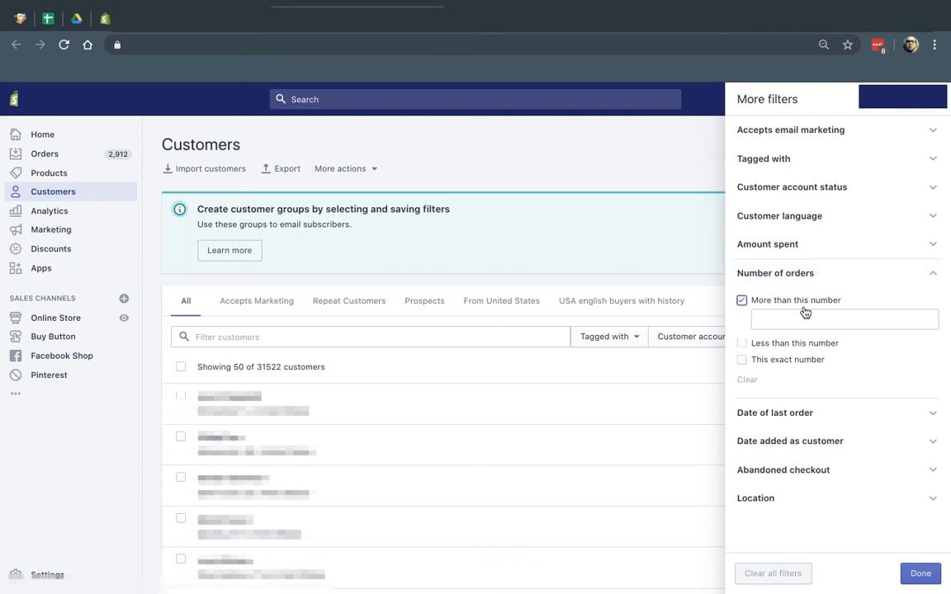
pyautogui.write('2')
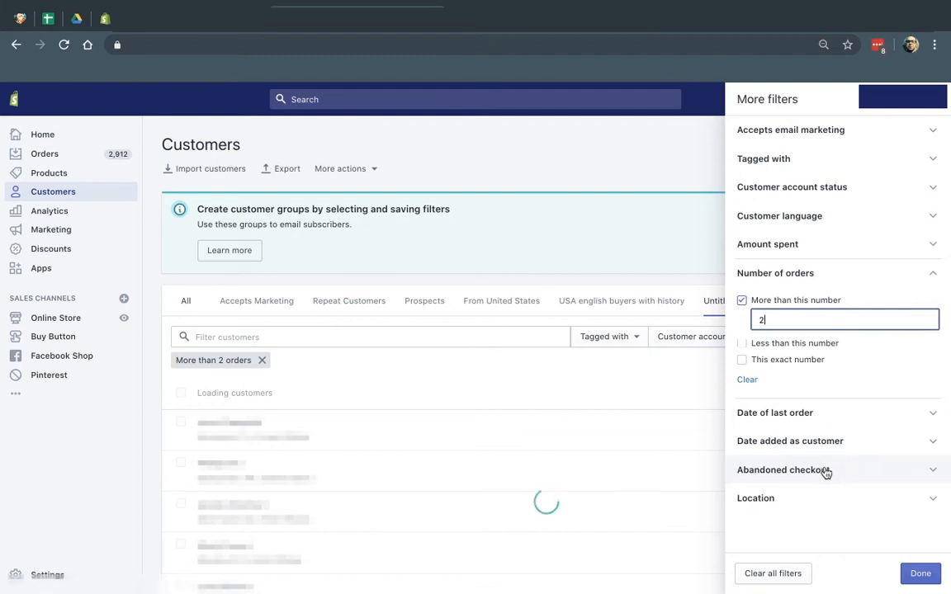
pyautogui.click(825, 499)
pyautogui.click(826, 505)
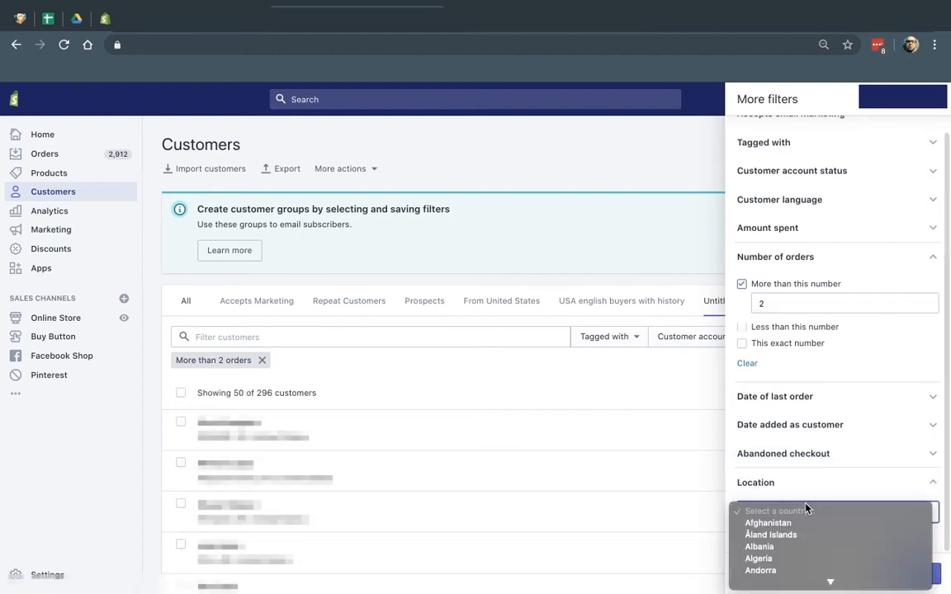
pyautogui.scroll(-5, 806, 508)
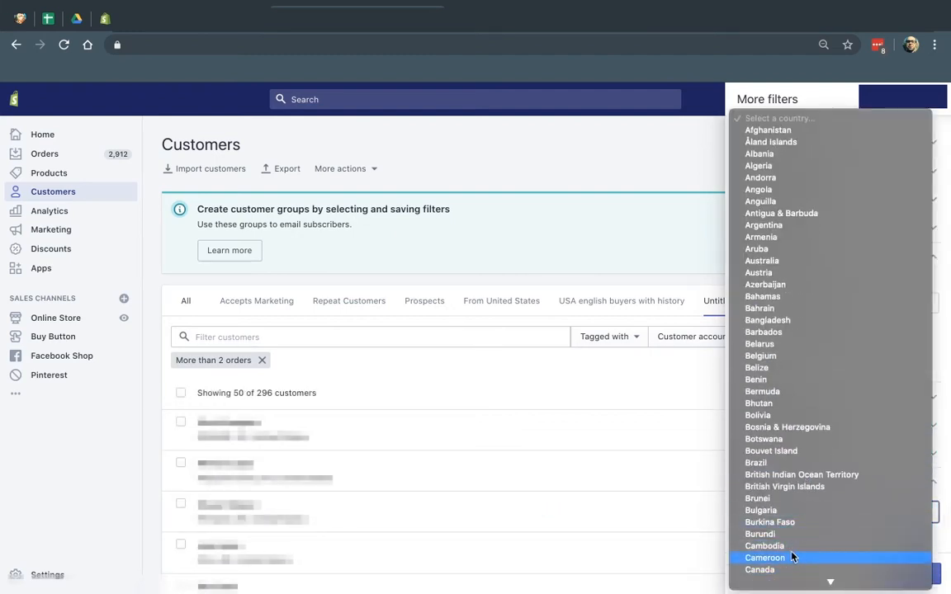
pyautogui.click(789, 573)
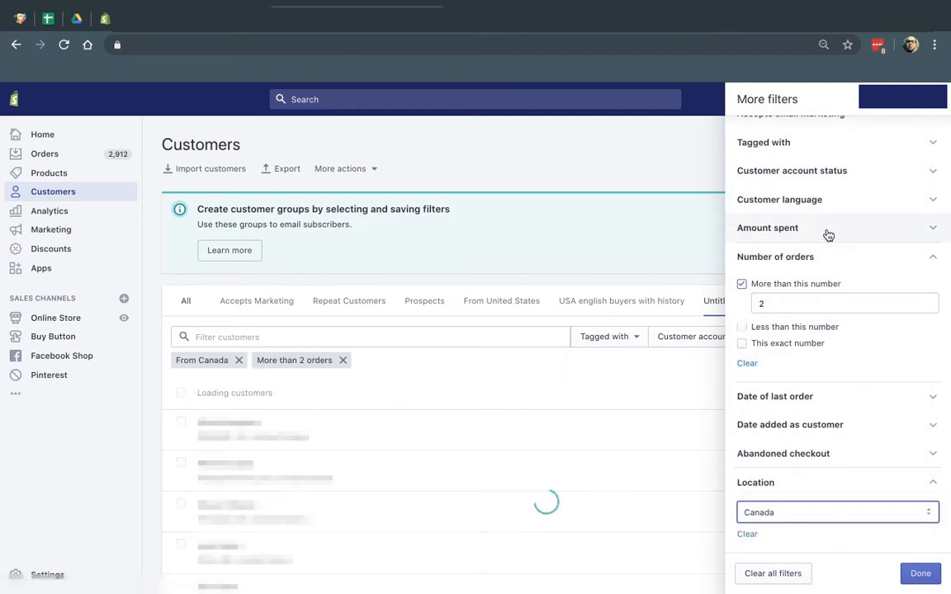
pyautogui.scroll(1, 813, 240)
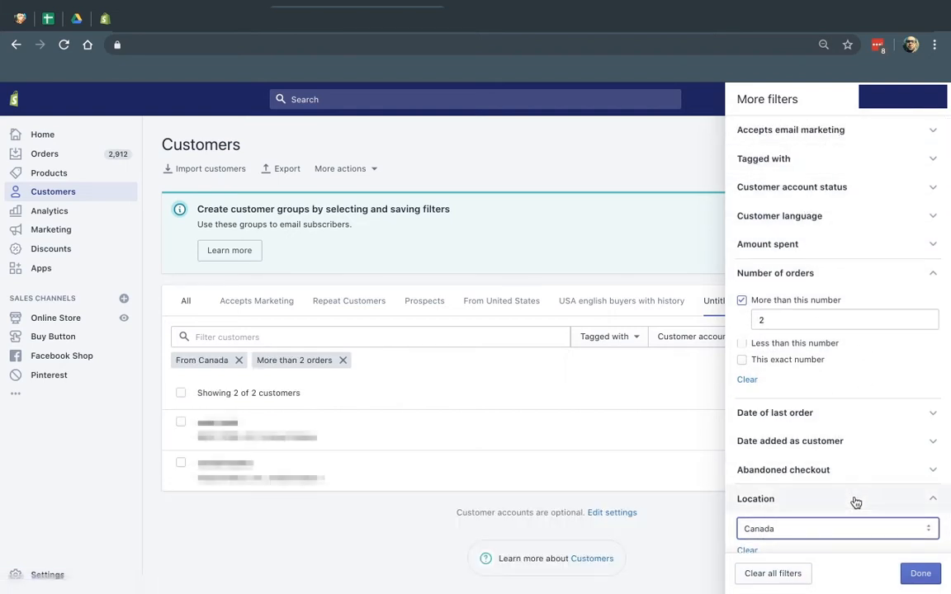
pyautogui.click(920, 574)
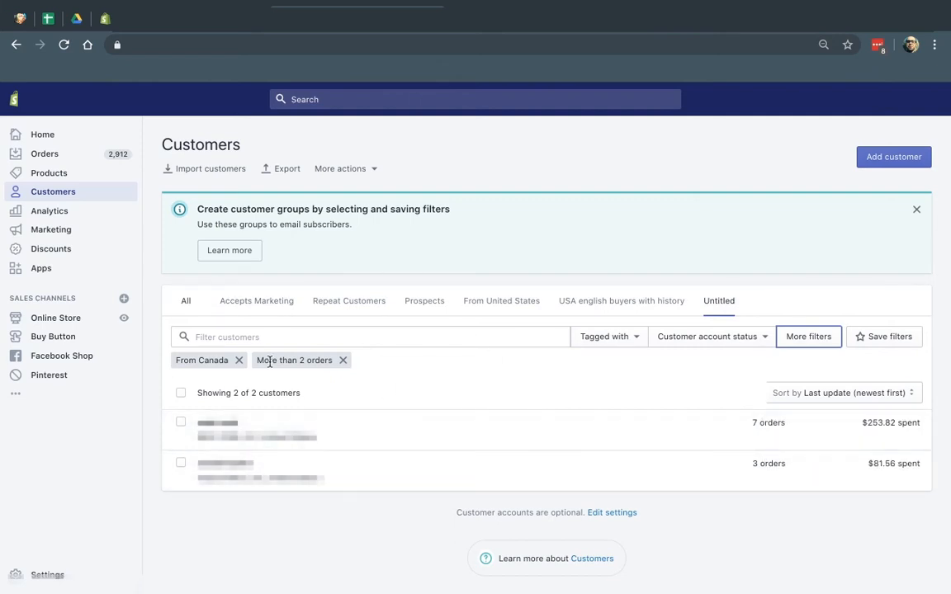
# Save the Canada and more-than-2-orders filters as the group 'Canada repeat orders'
pyautogui.click(896, 338)
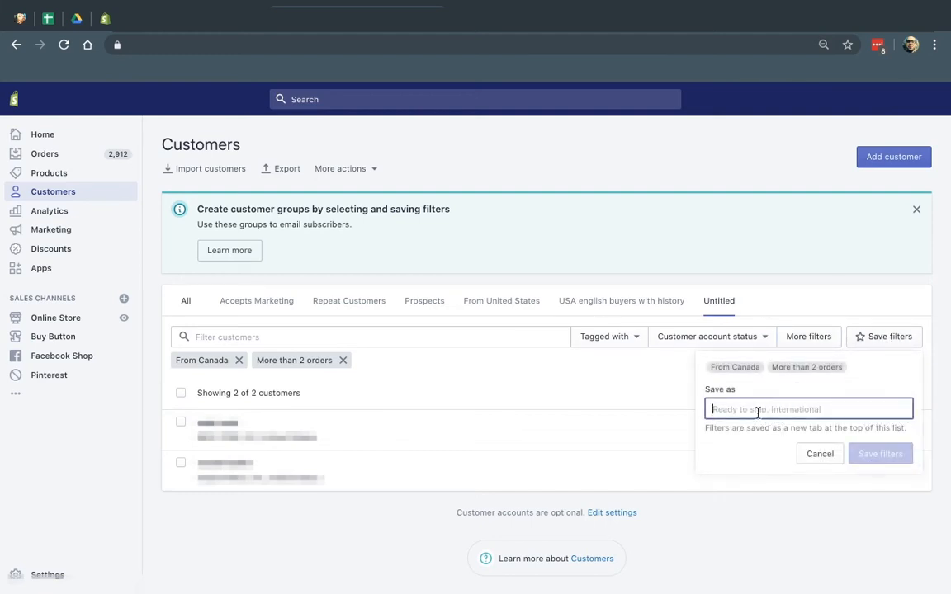
pyautogui.write('Canada ')
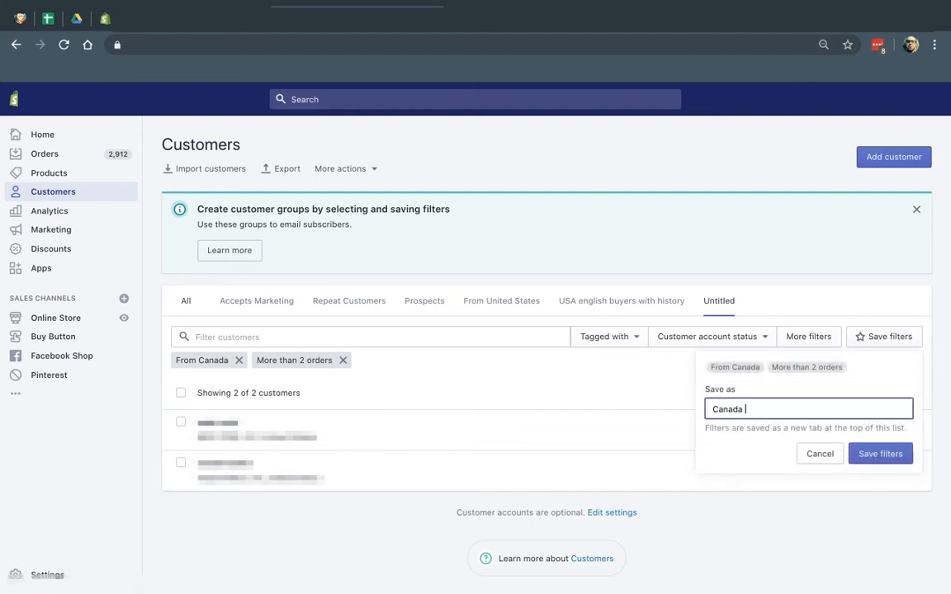
pyautogui.write('repeat orders')
pyautogui.click(873, 454)
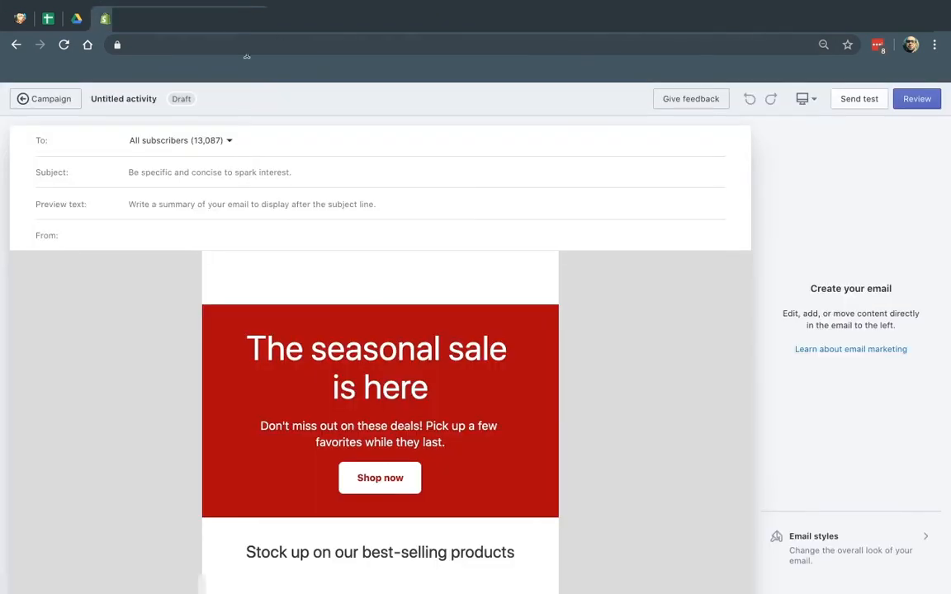
# Reload the email editor and address the email to the Canada repeat orders group
pyautogui.click(327, 47)
pyautogui.press('super+v')
pyautogui.press('Return')
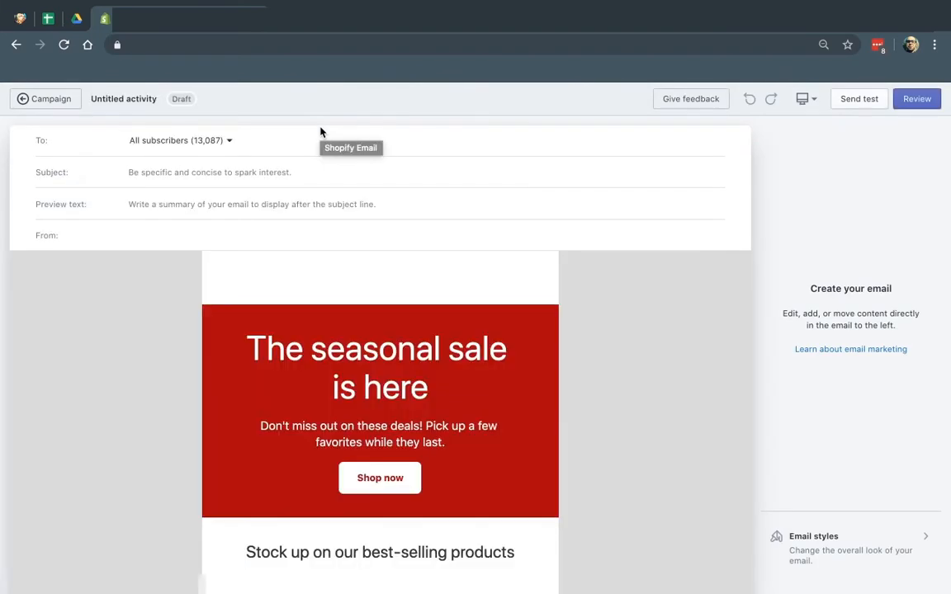
pyautogui.click(223, 143)
pyautogui.scroll(-1, 276, 293)
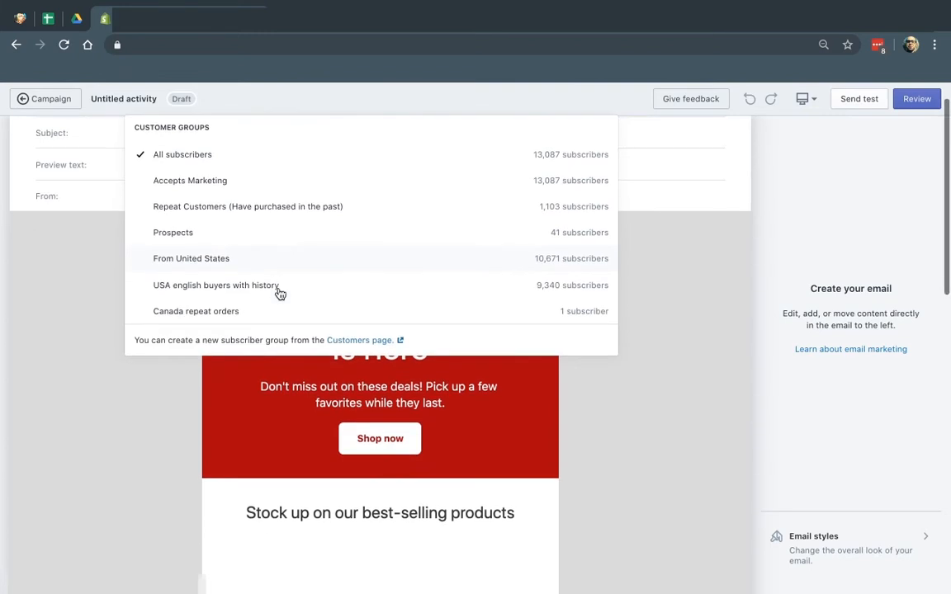
pyautogui.click(246, 312)
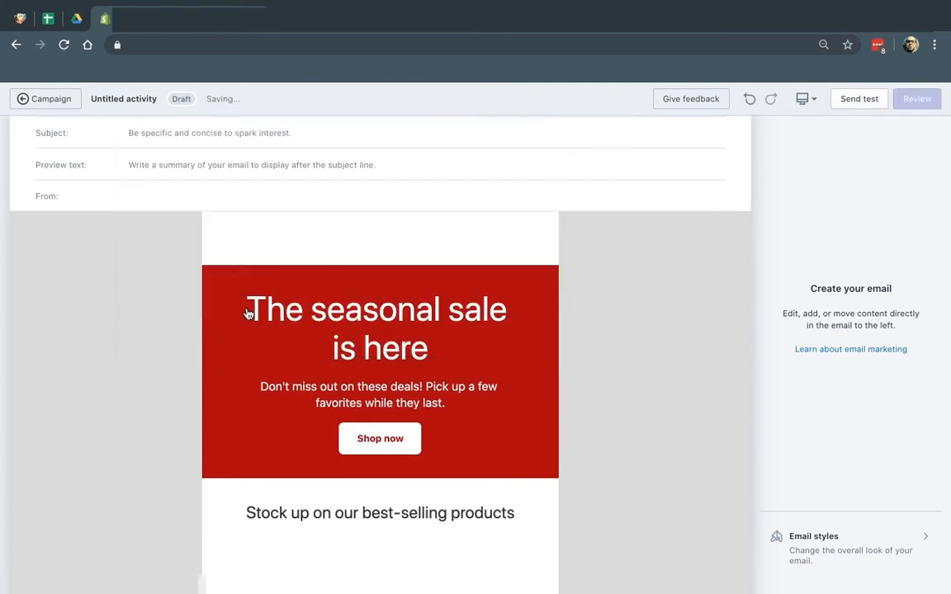
# Set the subject to '10% Off Coupon for Product X' and enter the preview text
pyautogui.scroll(1, 215, 220)
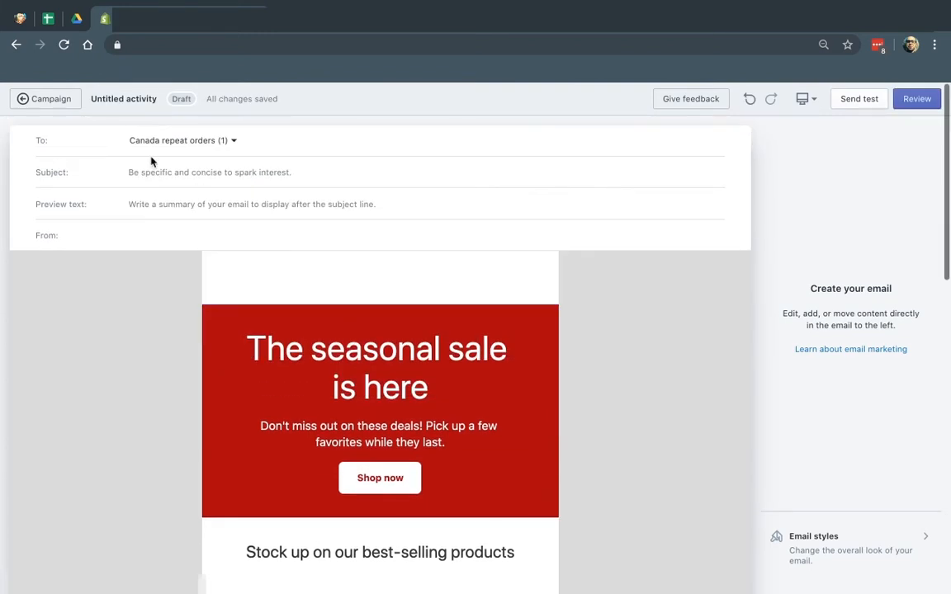
pyautogui.click(171, 173)
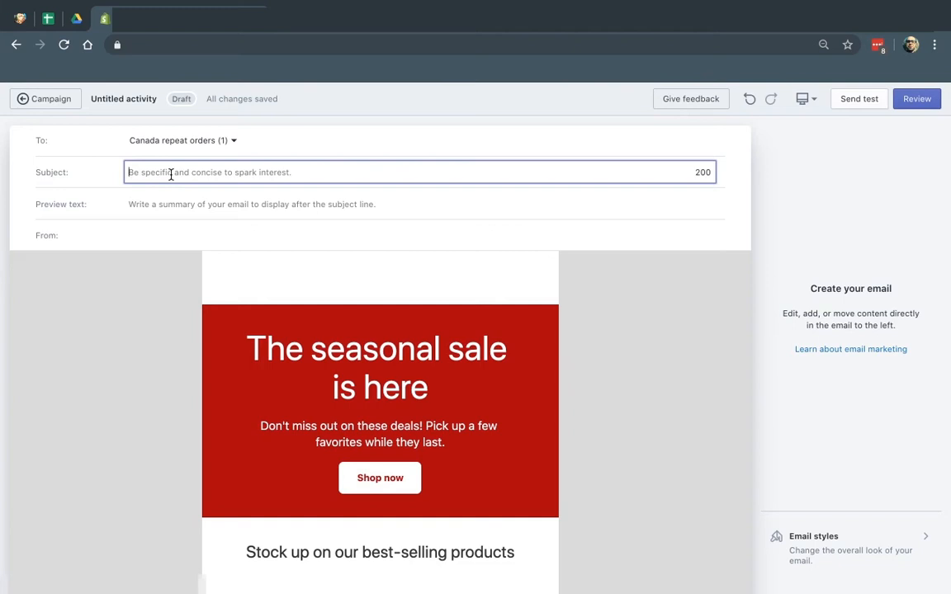
pyautogui.write('10')
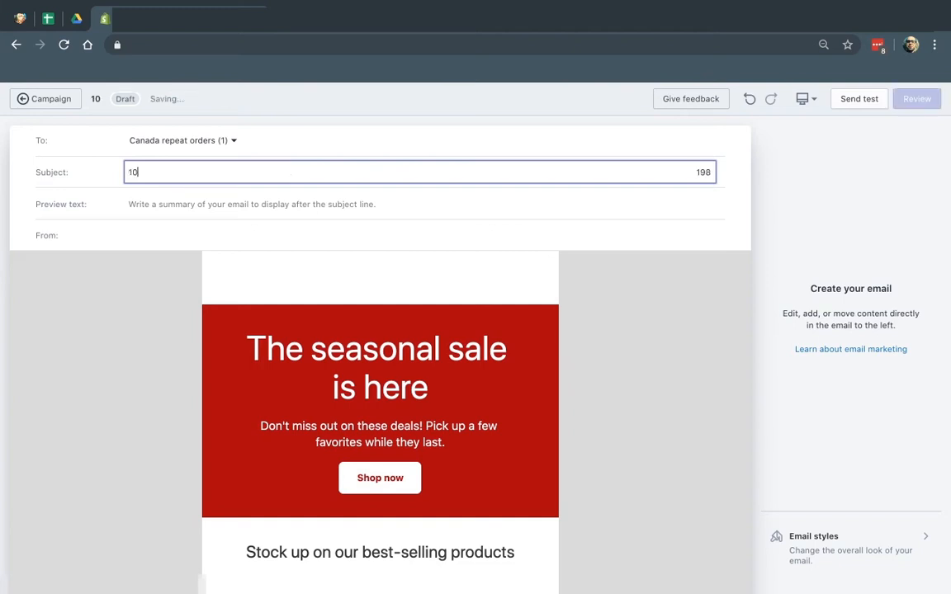
pyautogui.write('% Off Coupon for ')
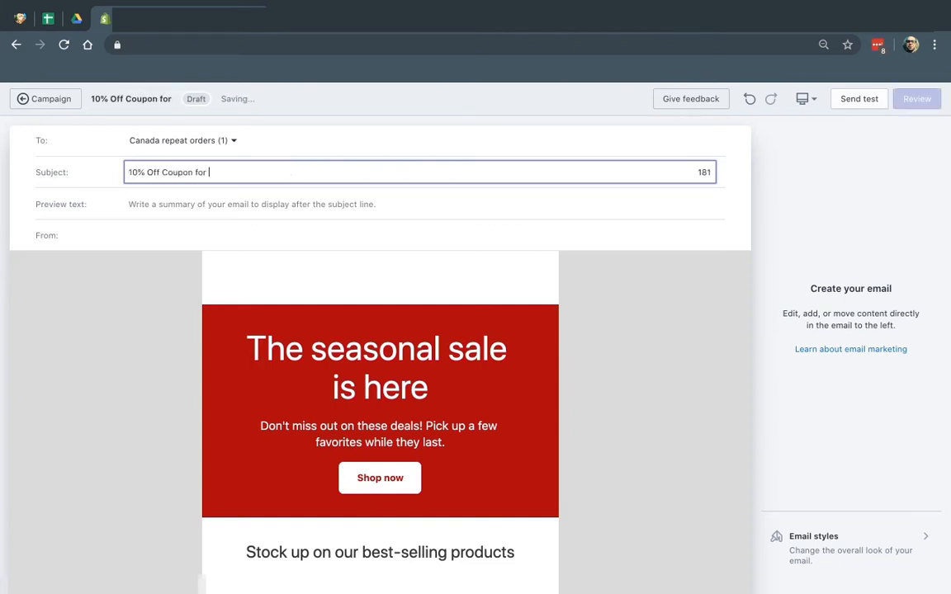
pyautogui.write('Product X')
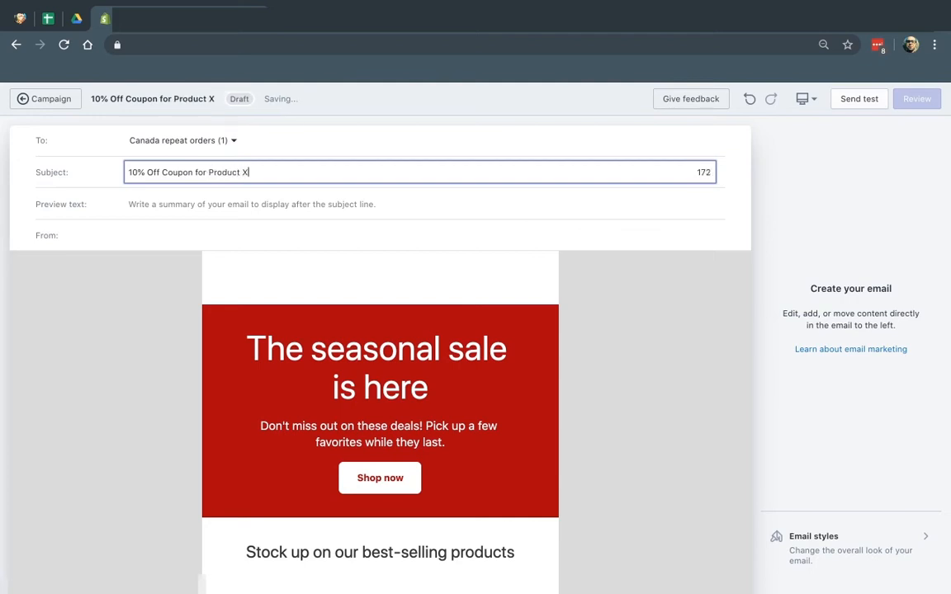
pyautogui.click(166, 201)
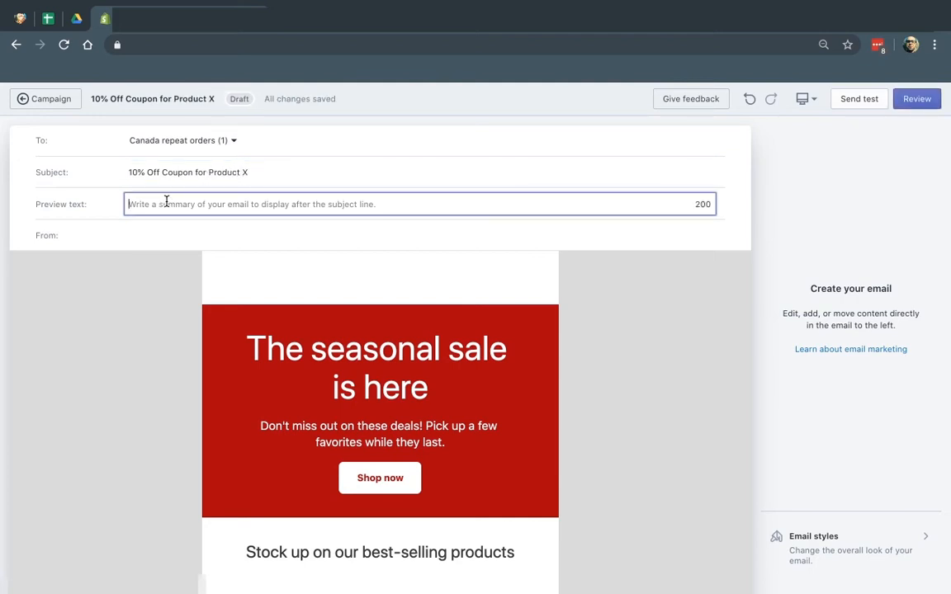
pyautogui.write('Limited Time Offer - 10% off Product X')
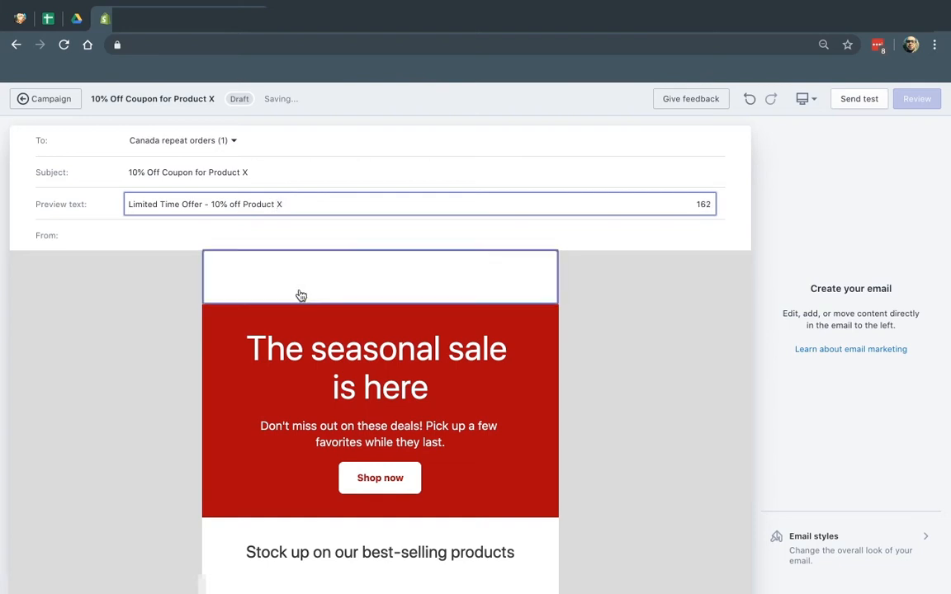
pyautogui.scroll(-1, 486, 258)
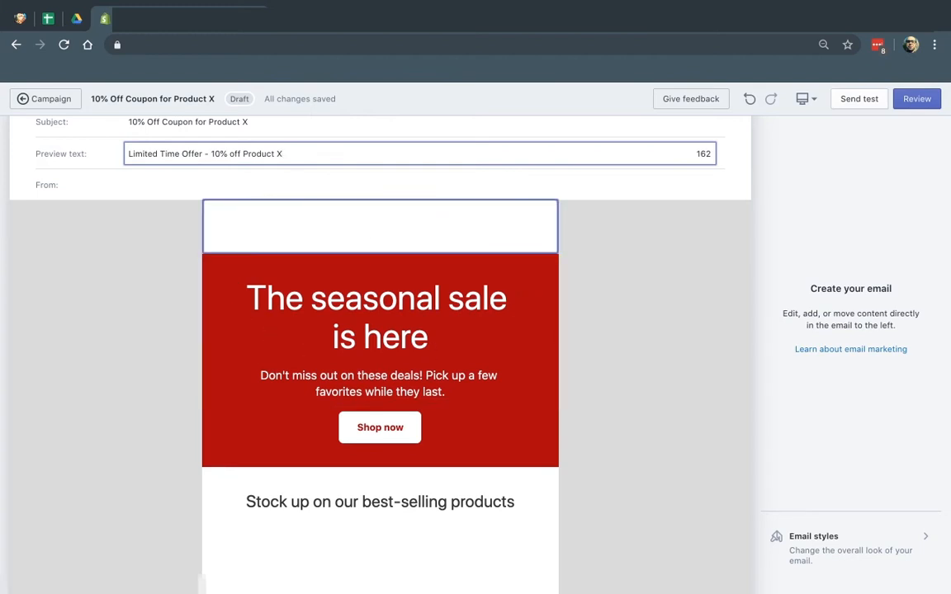
# Try left-aligning the store header block, then restore its centre alignment
pyautogui.click(379, 225)
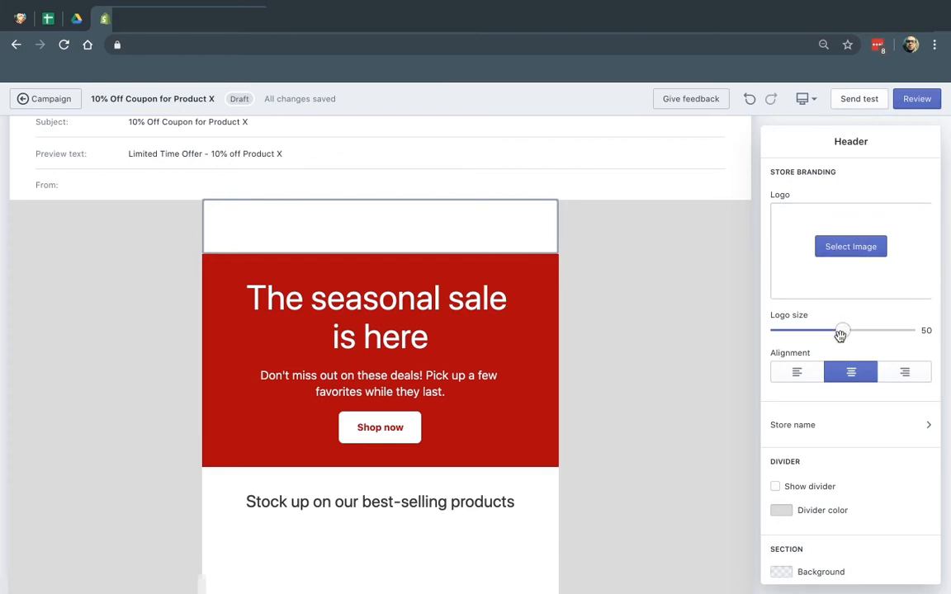
pyautogui.click(797, 373)
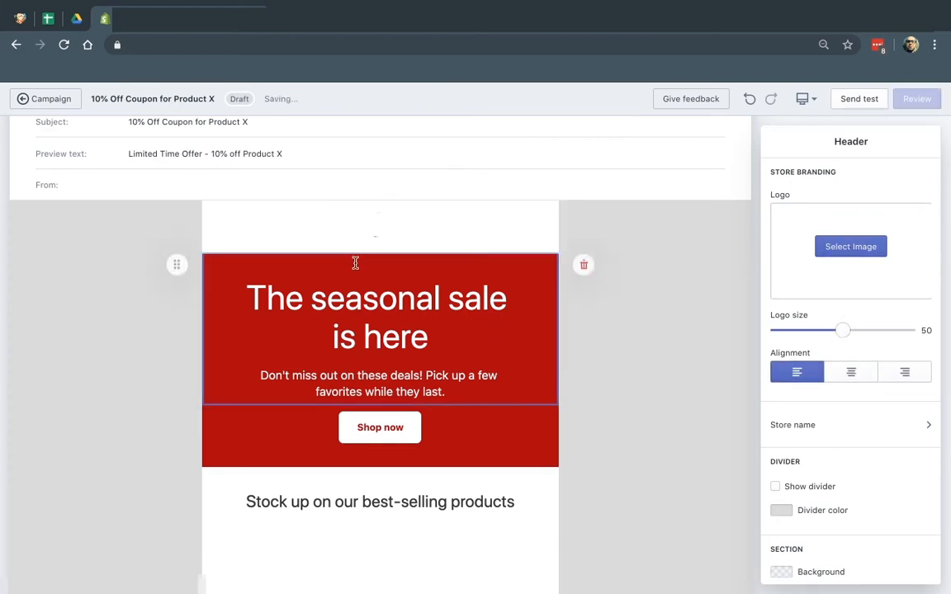
pyautogui.click(863, 373)
pyautogui.scroll(-1, 858, 437)
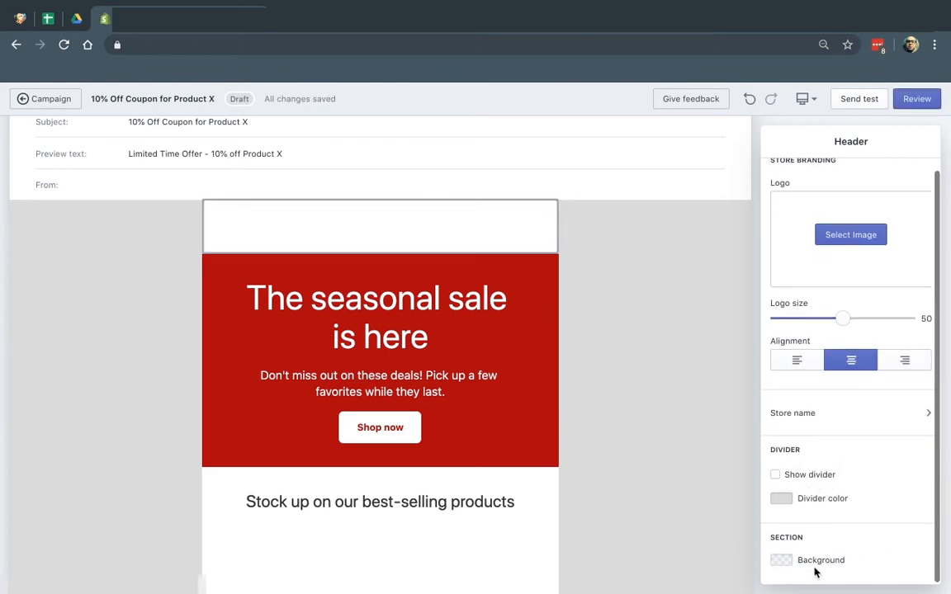
pyautogui.click(719, 256)
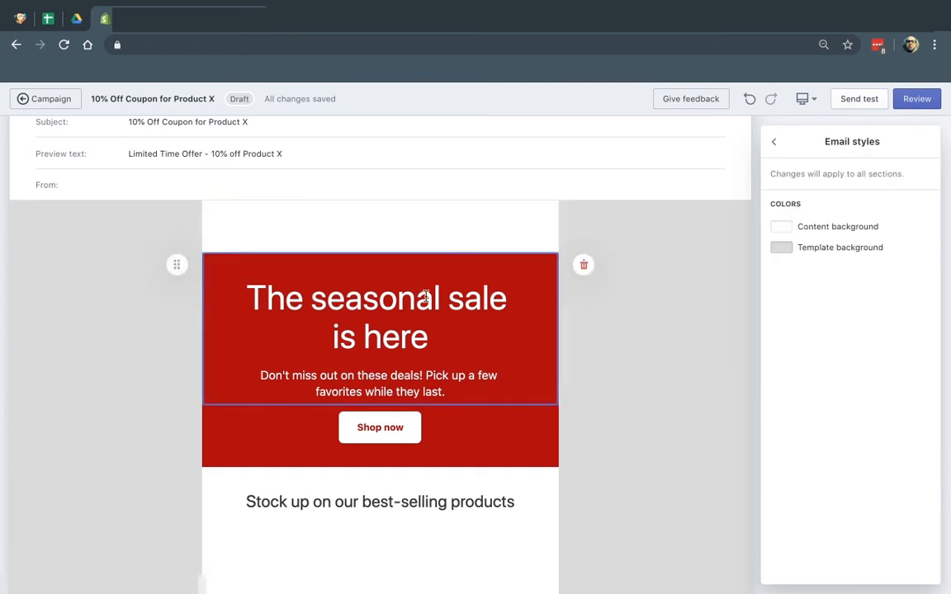
# Replace the banner headline with '10% Off Today Only' and set its font size to 35px
pyautogui.click(453, 331)
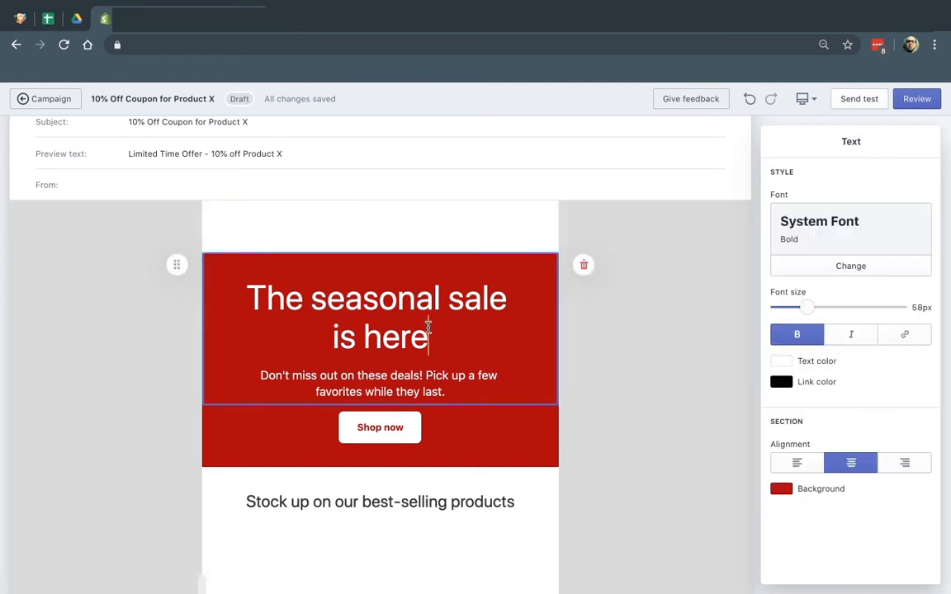
pyautogui.moveTo(363, 298); pyautogui.dragTo(423, 299)
pyautogui.click(310, 297)
pyautogui.write('TREST')
pyautogui.press('BackSpace')
pyautogui.press('BackSpace')
pyautogui.press('BackSpace')
pyautogui.press('BackSpace')
pyautogui.press('BackSpace')
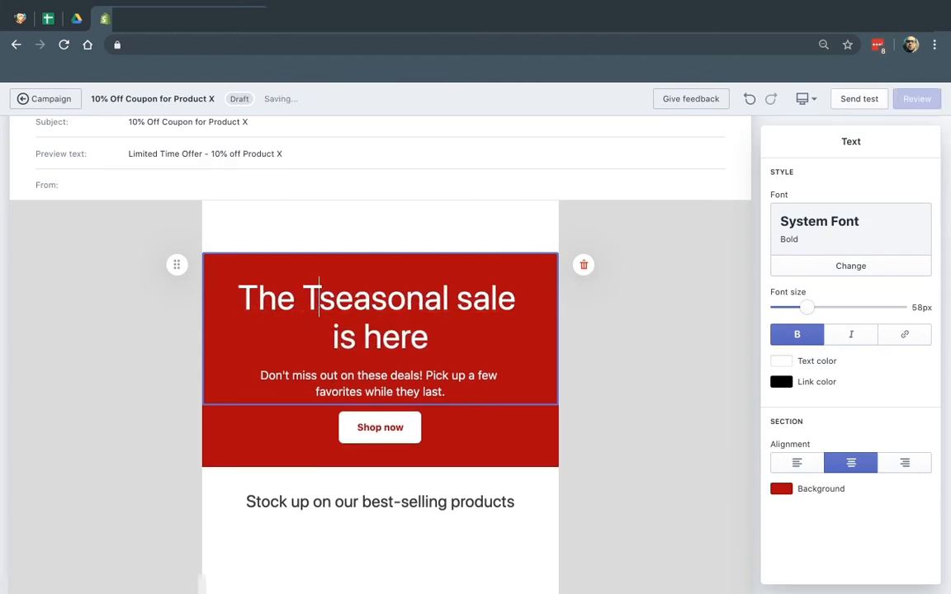
pyautogui.write('EST')
pyautogui.moveTo(453, 336); pyautogui.dragTo(231, 285)
pyautogui.write('15')
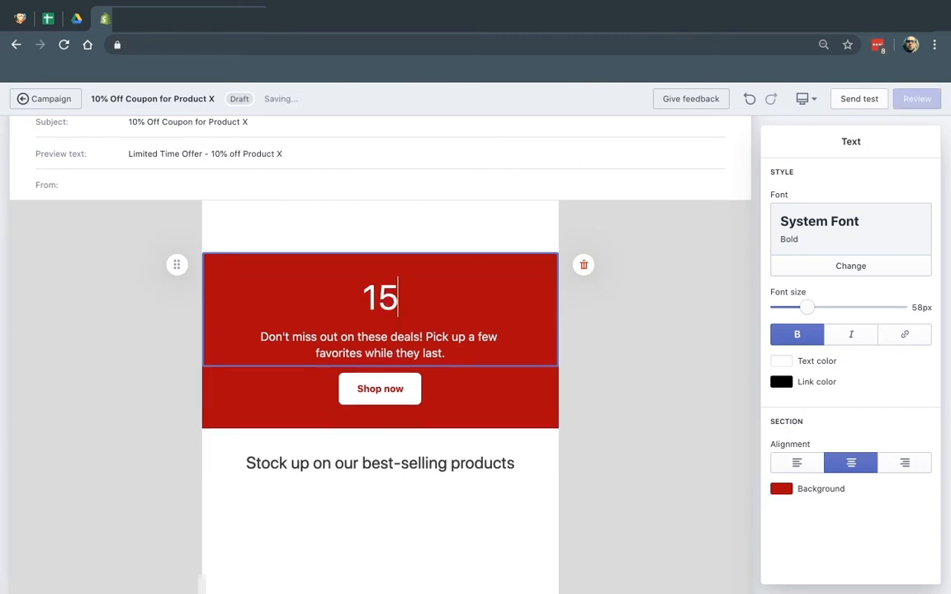
pyautogui.press('BackSpace')
pyautogui.write('0% C')
pyautogui.press('BackSpace')
pyautogui.write('Off Today Only')
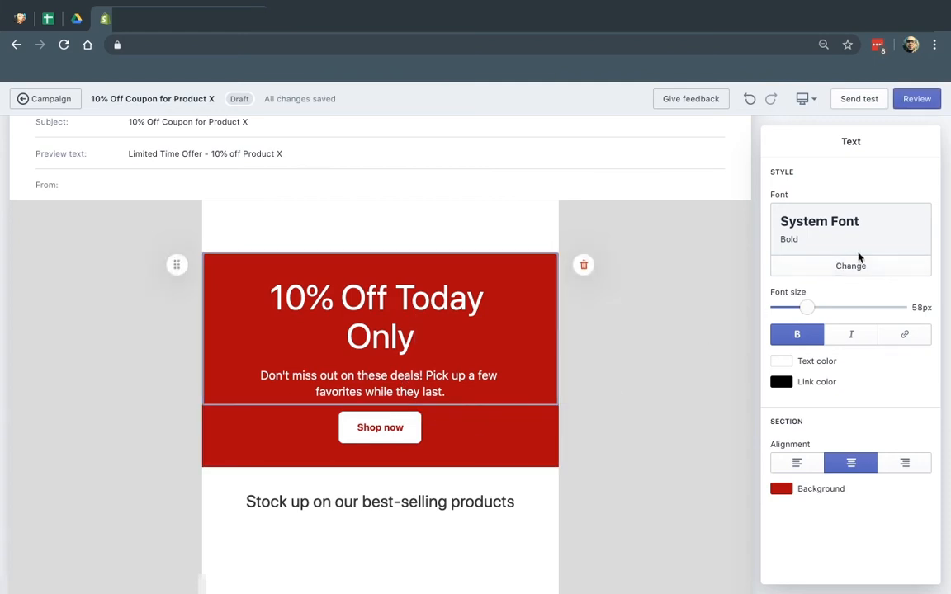
pyautogui.moveTo(807, 307)
pyautogui.mouseDown()
pyautogui.moveTo(875, 307)
pyautogui.moveTo(791, 307)
pyautogui.mouseUp()
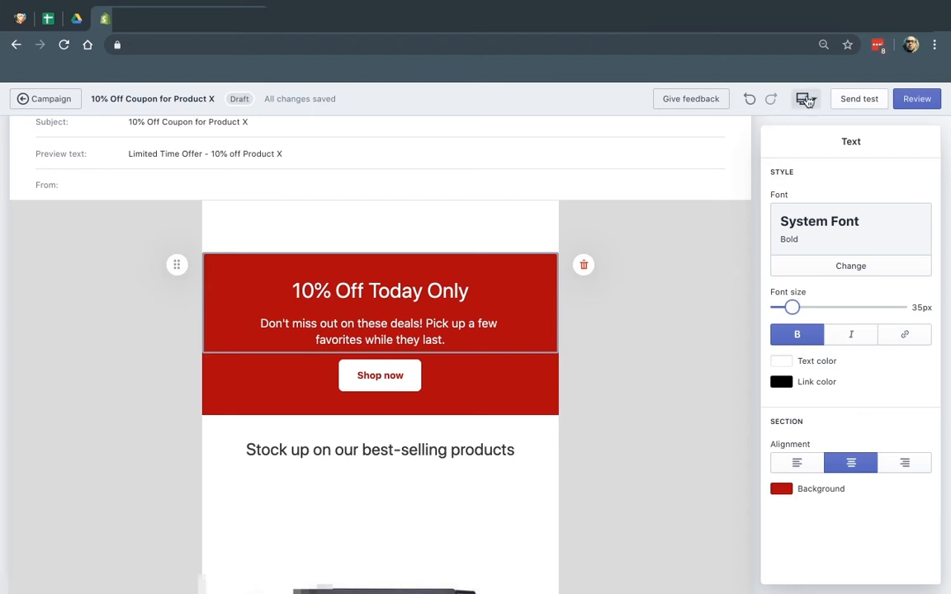
# Preview the email at mobile width, then switch the preview back to desktop
pyautogui.click(804, 98)
pyautogui.click(825, 128)
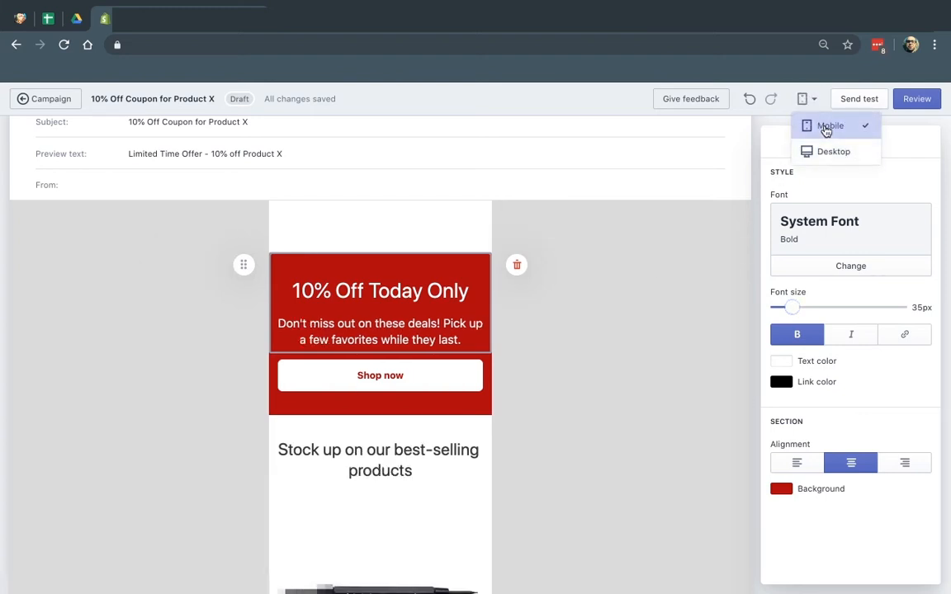
pyautogui.click(805, 98)
pyautogui.click(804, 98)
pyautogui.click(821, 152)
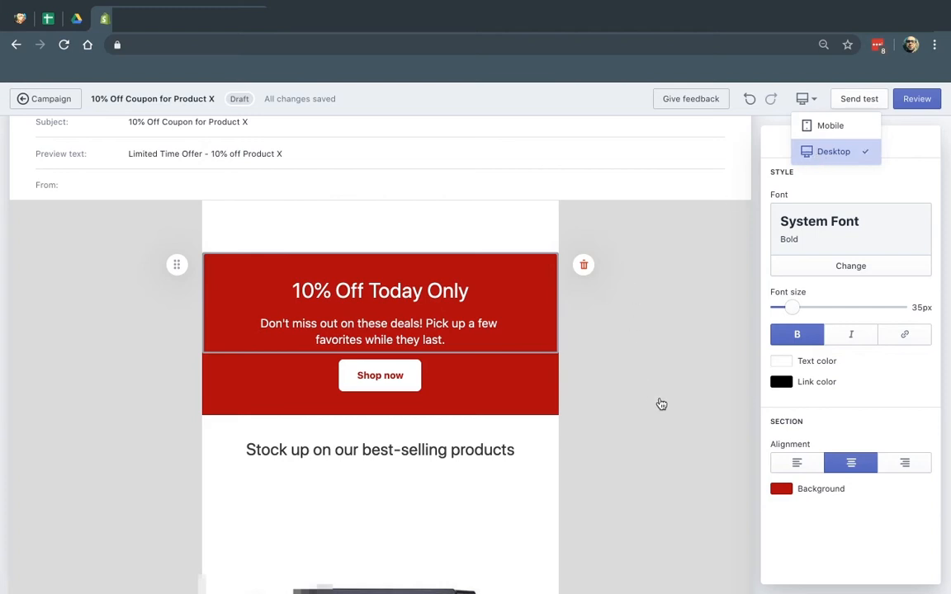
# Check the link address of the Shop now button
pyautogui.click(681, 338)
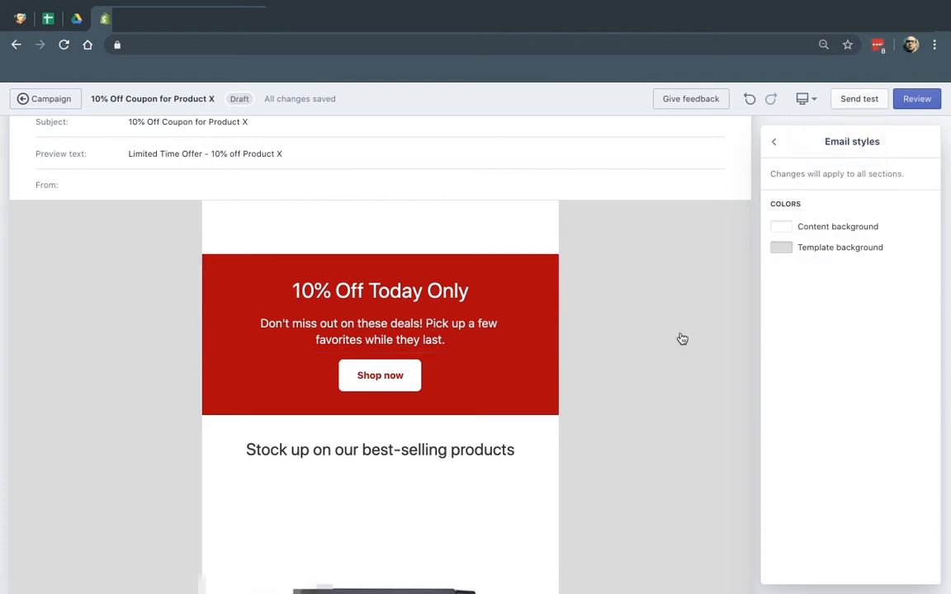
pyautogui.click(396, 382)
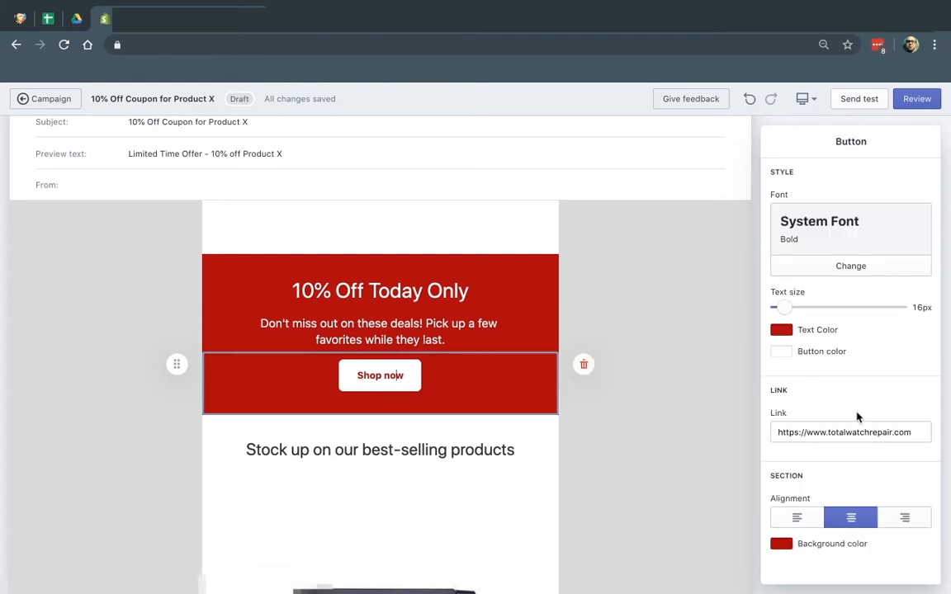
pyautogui.click(854, 431)
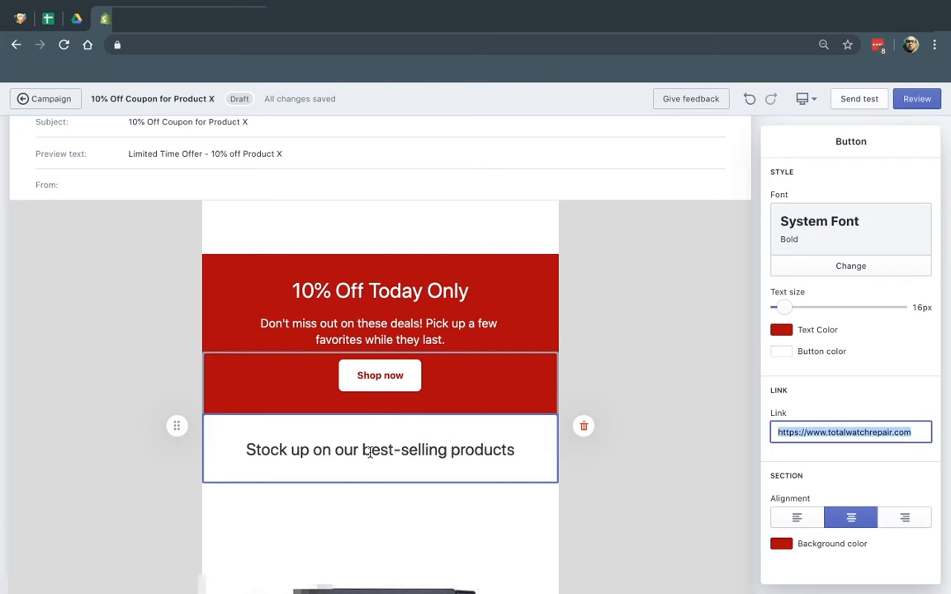
# Delete the best-selling products heading section and open the product picker for the product block below the banner
pyautogui.click(587, 428)
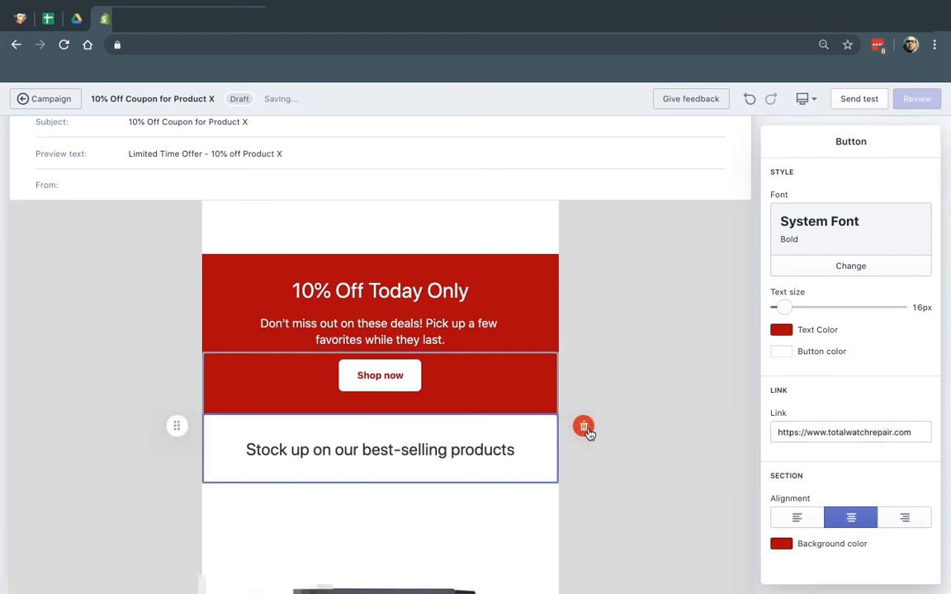
pyautogui.scroll(-2, 454, 445)
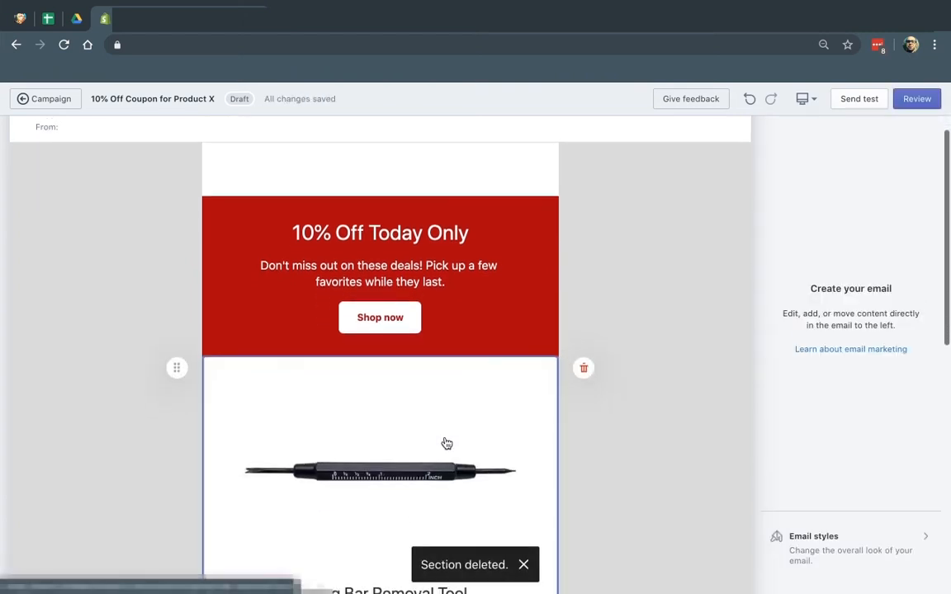
pyautogui.click(411, 447)
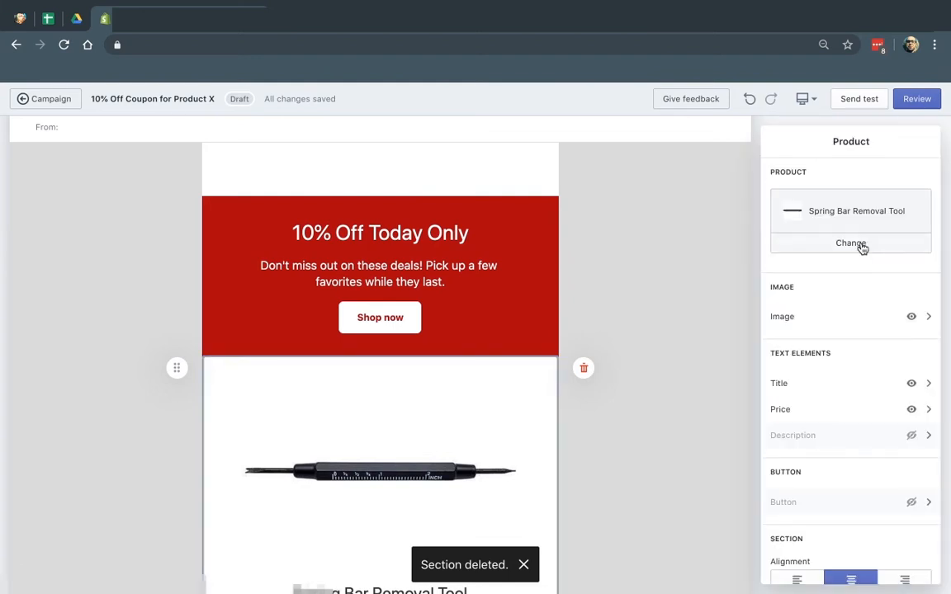
pyautogui.click(859, 246)
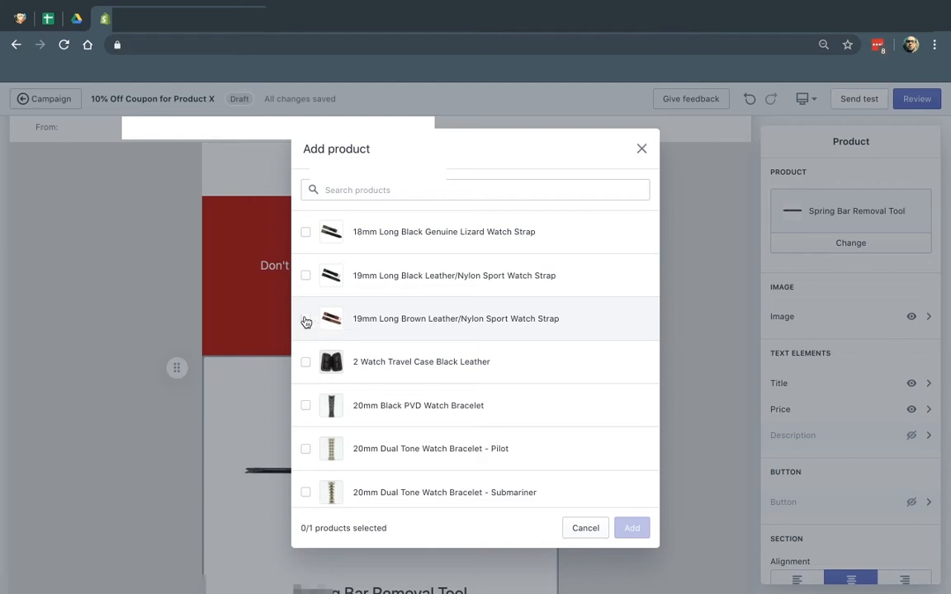
# Swap in the 19mm Long Brown Leather/Nylon Sport Watch Strap ($24.95) and hide its image
pyautogui.click(306, 321)
pyautogui.click(623, 529)
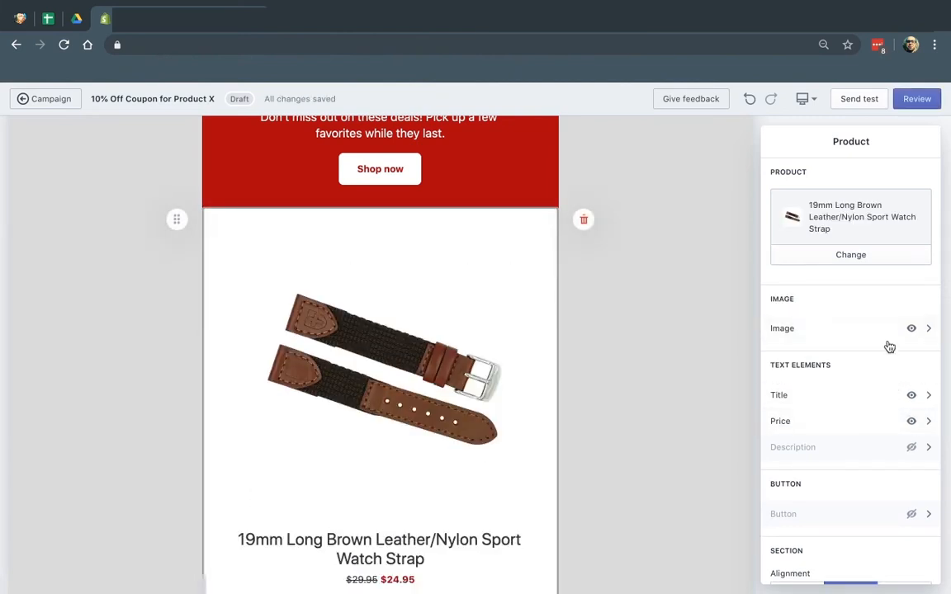
pyautogui.click(910, 329)
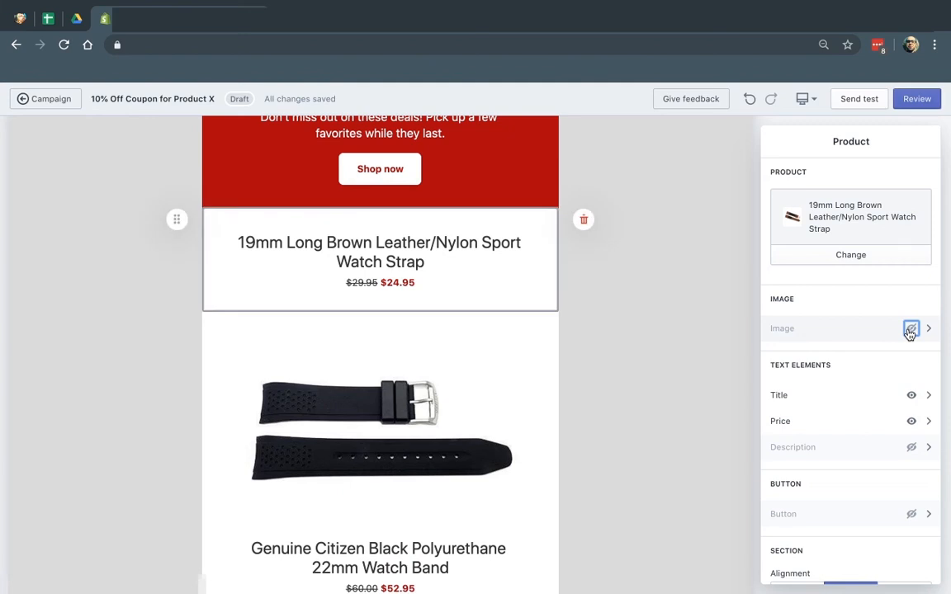
pyautogui.scroll(-1, 910, 331)
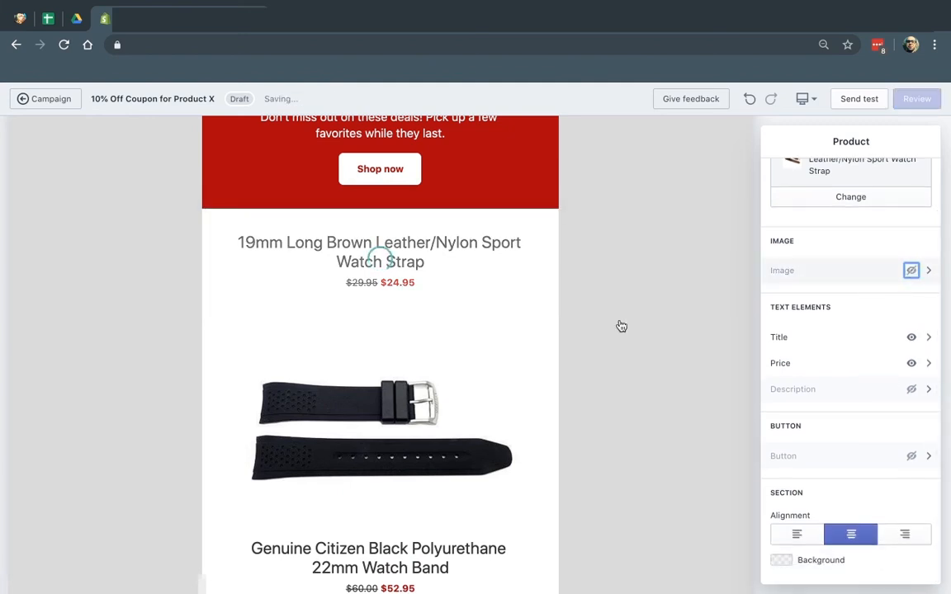
pyautogui.scroll(-3, 450, 394)
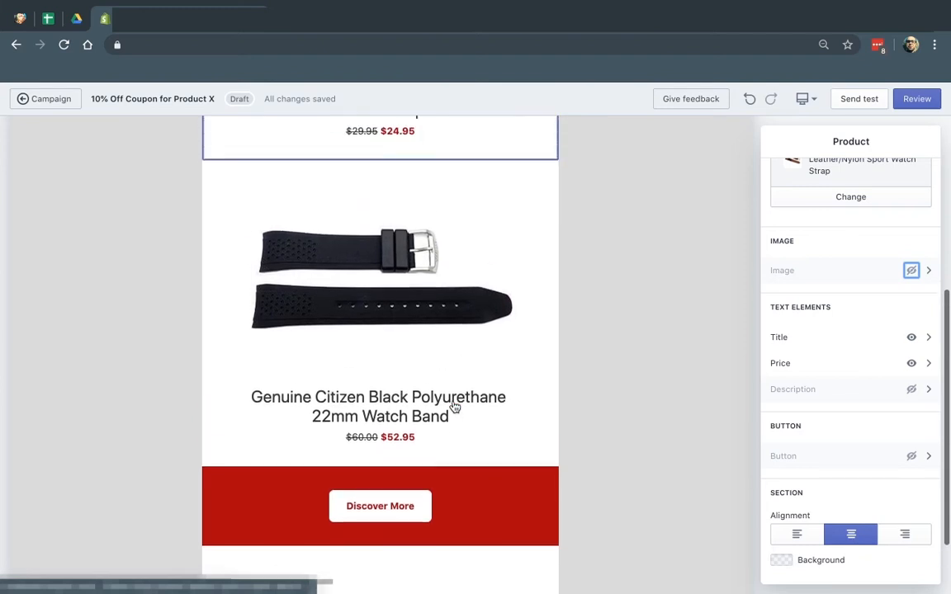
pyautogui.scroll(3, 453, 405)
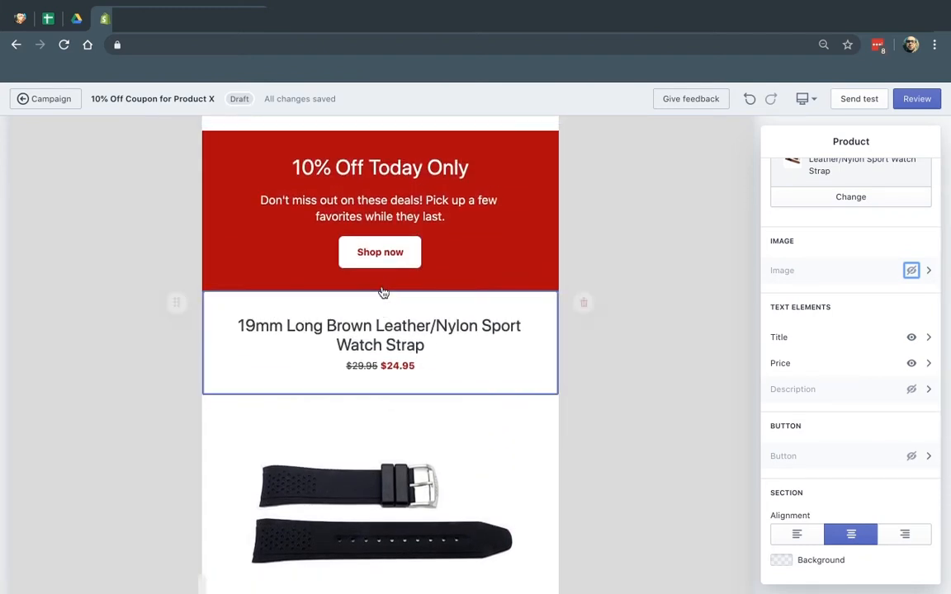
# Insert an image section above the strap block, then delete it without choosing an image
pyautogui.moveTo(381, 396)
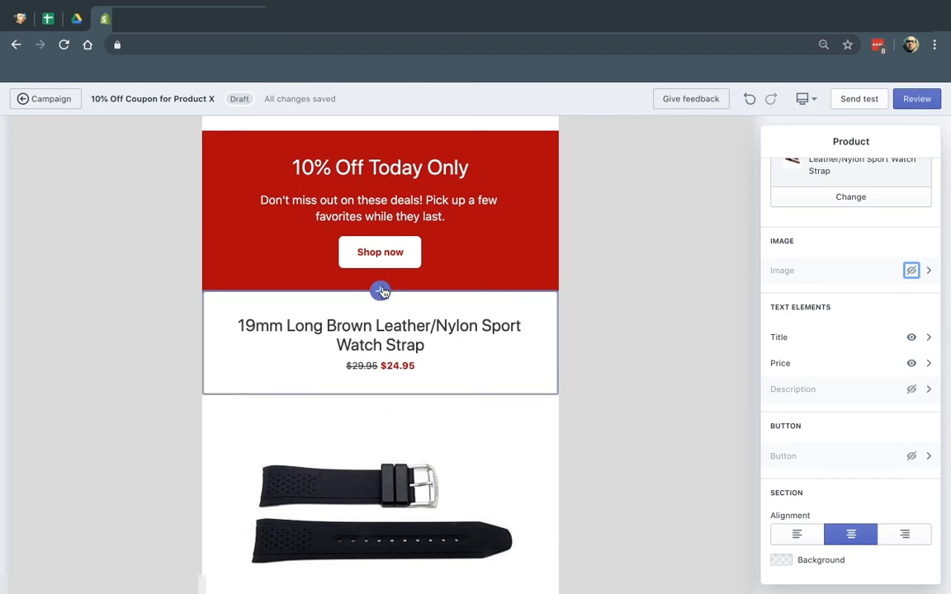
pyautogui.click(379, 290)
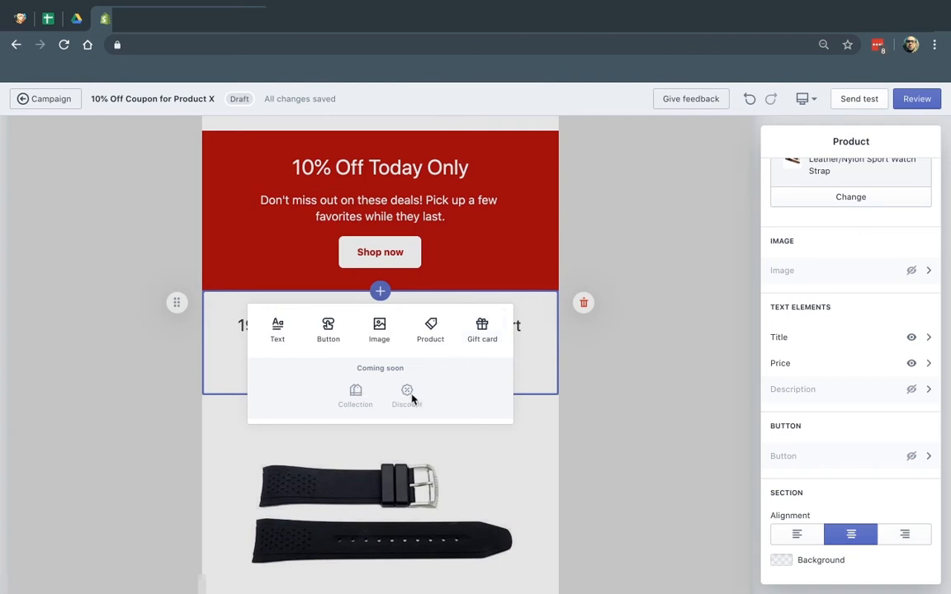
pyautogui.click(382, 330)
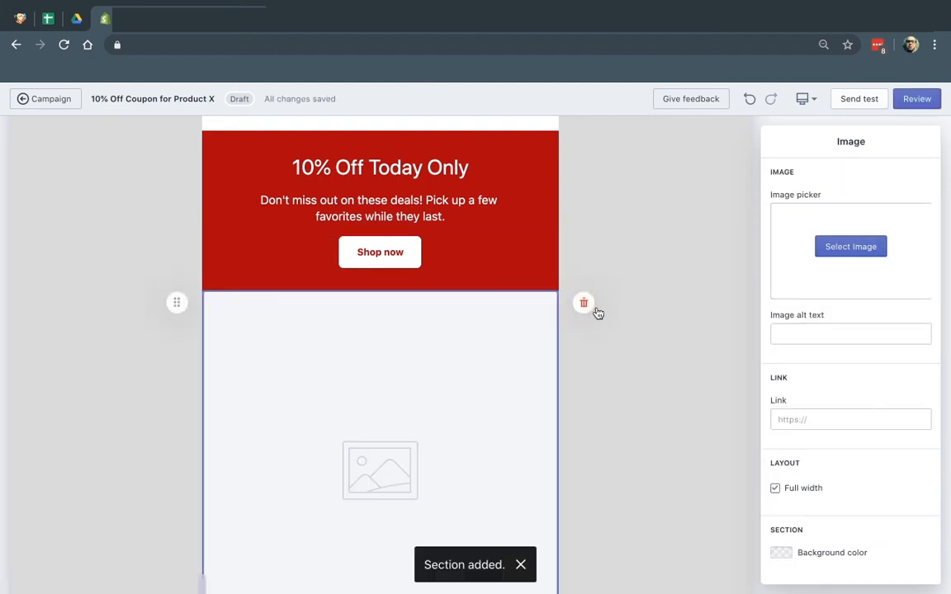
pyautogui.click(856, 257)
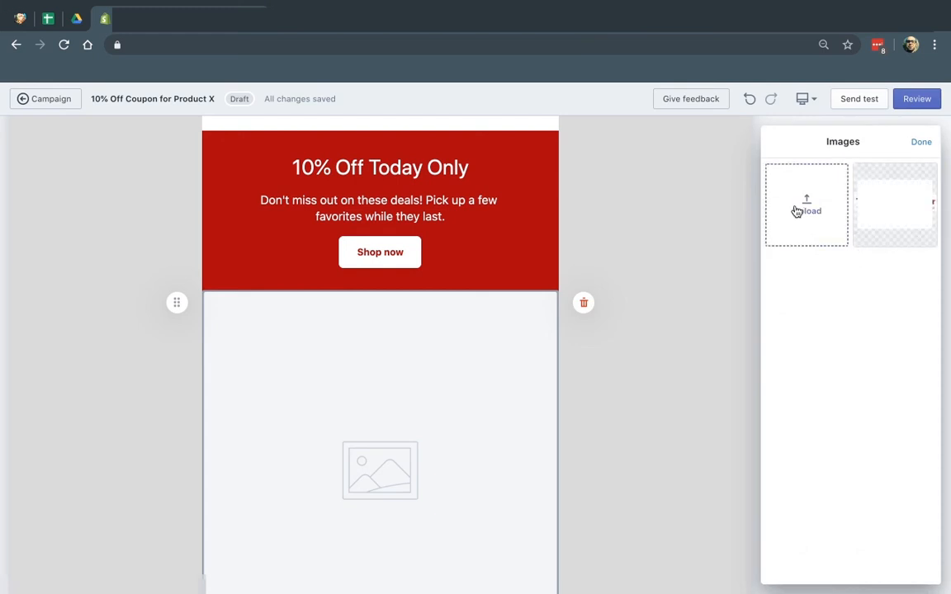
pyautogui.click(919, 142)
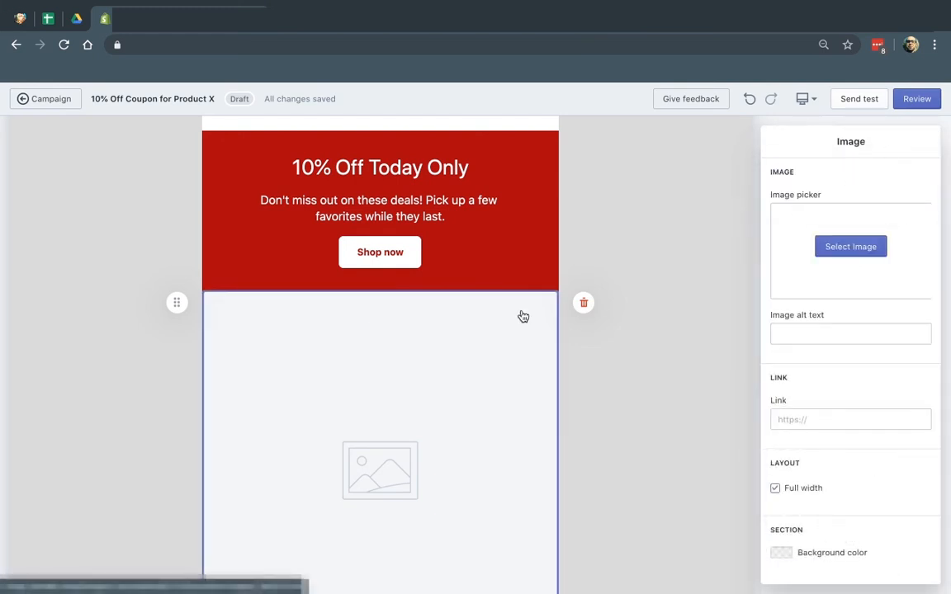
pyautogui.click(583, 303)
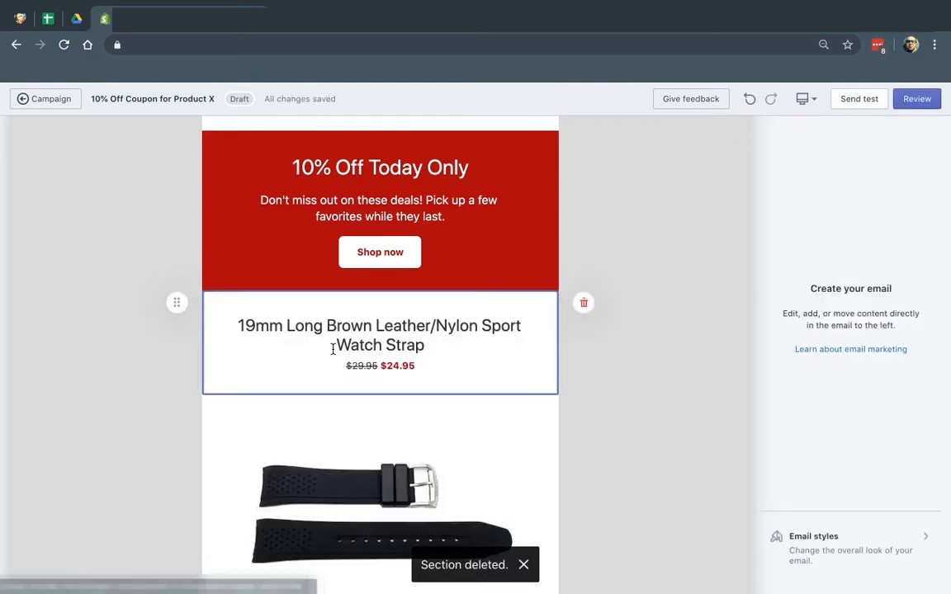
# Move the 19mm brown strap below the Citizen band and the Discover More banner above the strap
pyautogui.moveTo(174, 303); pyautogui.dragTo(185, 528)
pyautogui.scroll(-3, 336, 494)
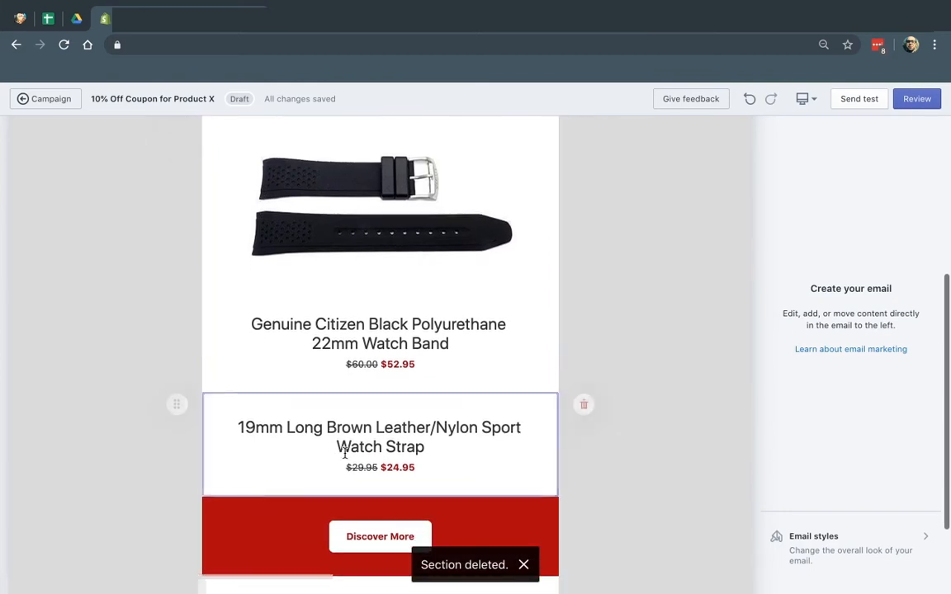
pyautogui.moveTo(178, 383); pyautogui.dragTo(178, 282)
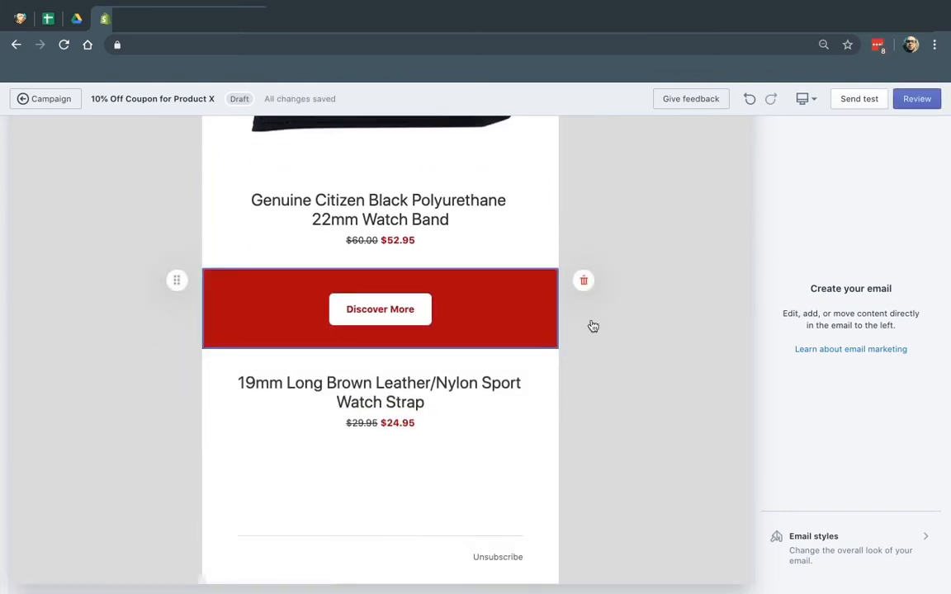
pyautogui.scroll(2, 593, 326)
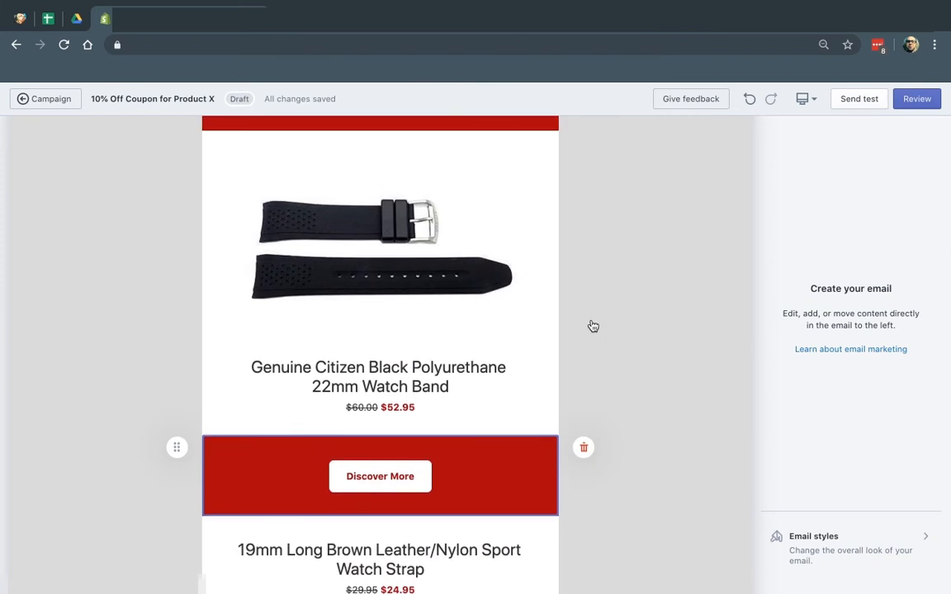
pyautogui.scroll(-2, 486, 376)
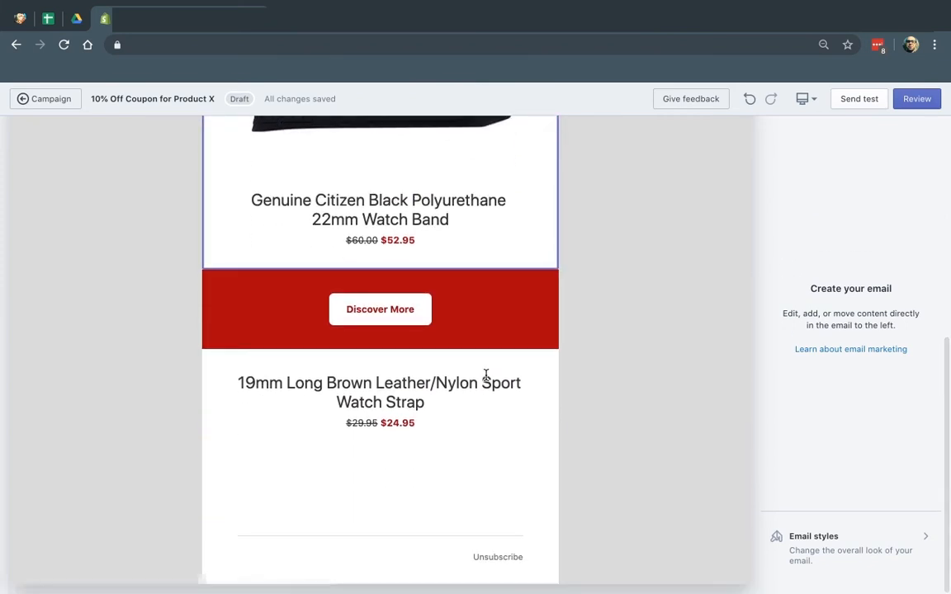
pyautogui.scroll(1, 486, 375)
pyautogui.scroll(5, 486, 375)
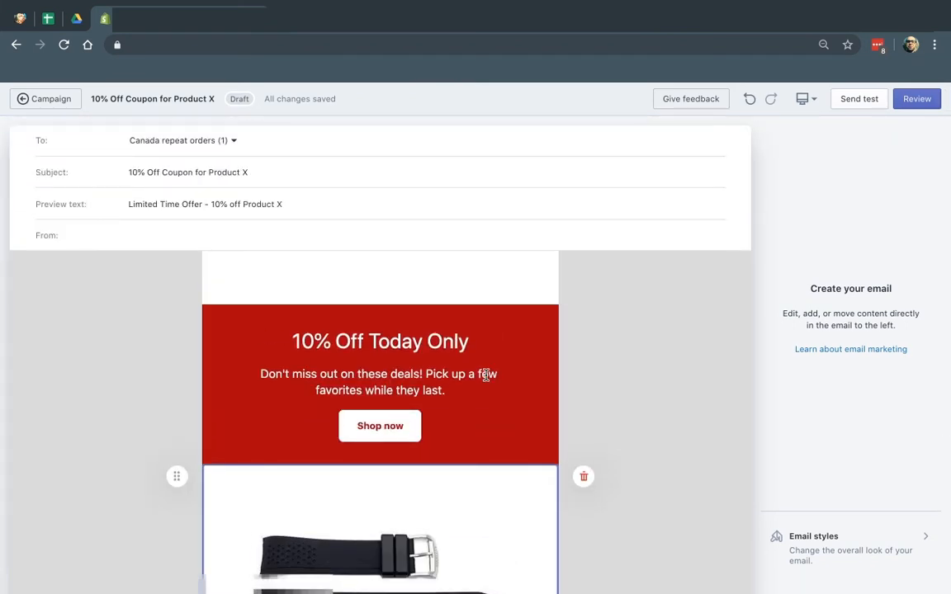
# Send a test copy of the email to your own address, then open Gmail in a new tab
pyautogui.click(860, 99)
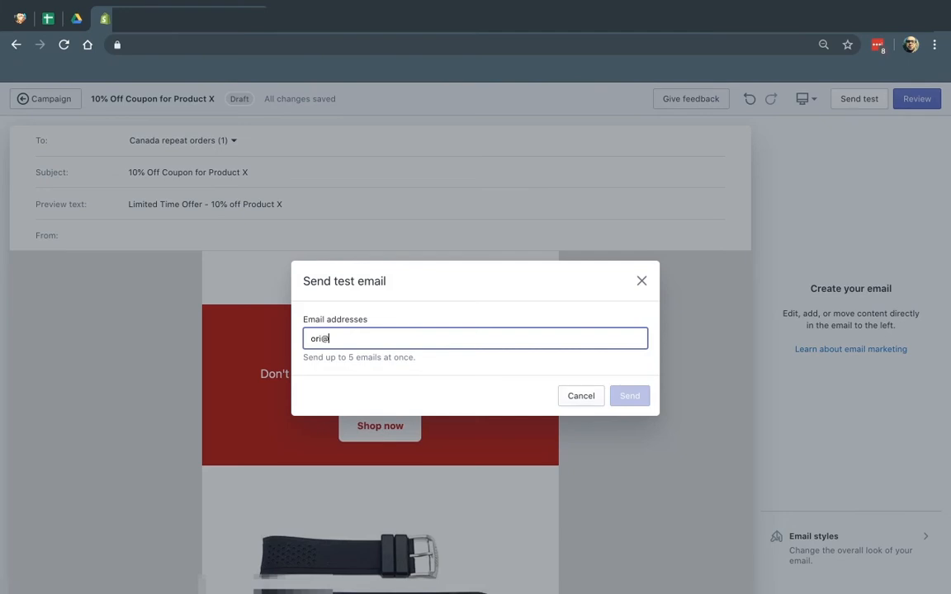
pyautogui.write('ori')
pyautogui.press('Return')
pyautogui.click(630, 397)
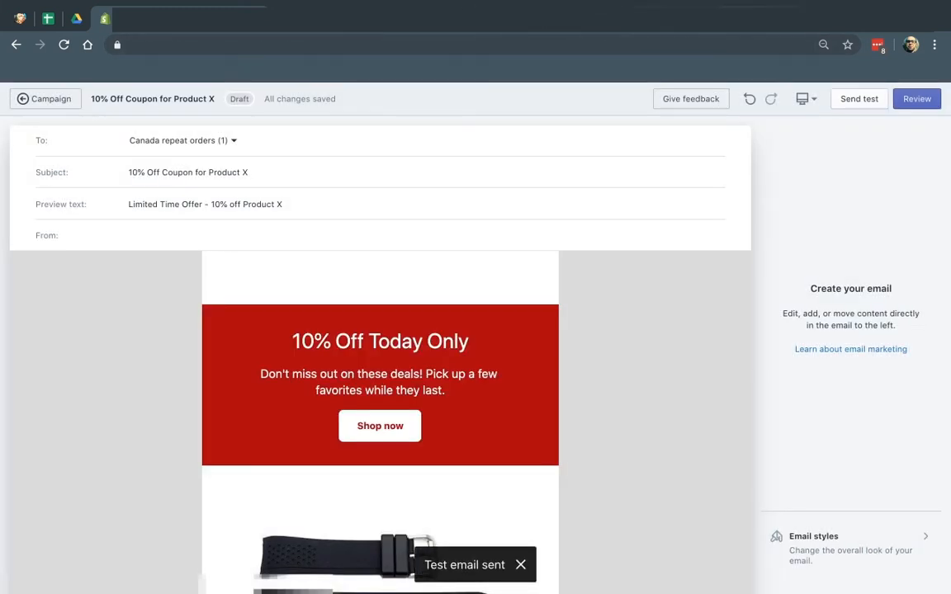
pyautogui.click(822, 19)
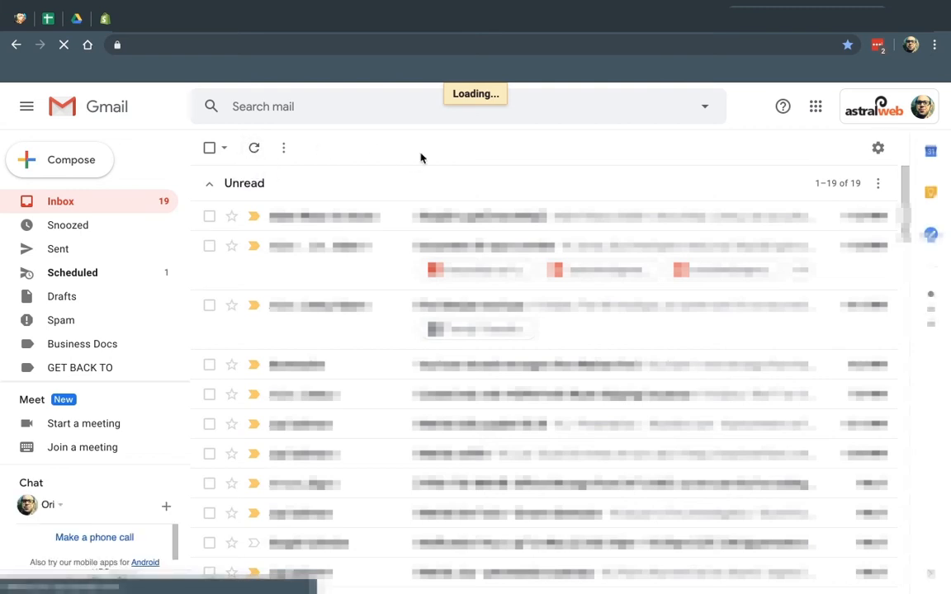
# Refresh the inbox and open the [TEST] 10% Off Coupon for Product X email
pyautogui.click(256, 149)
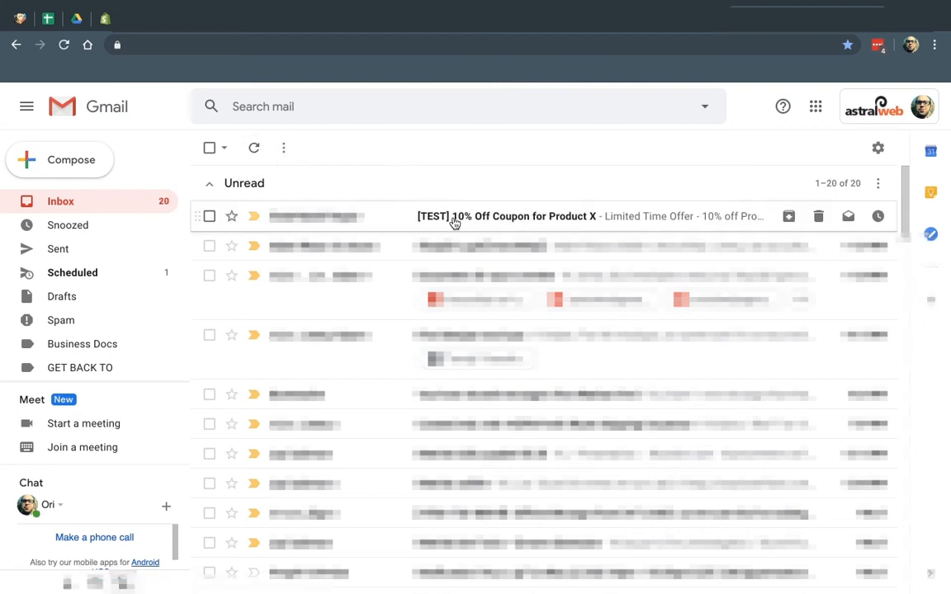
pyautogui.click(453, 218)
pyautogui.scroll(-1, 619, 360)
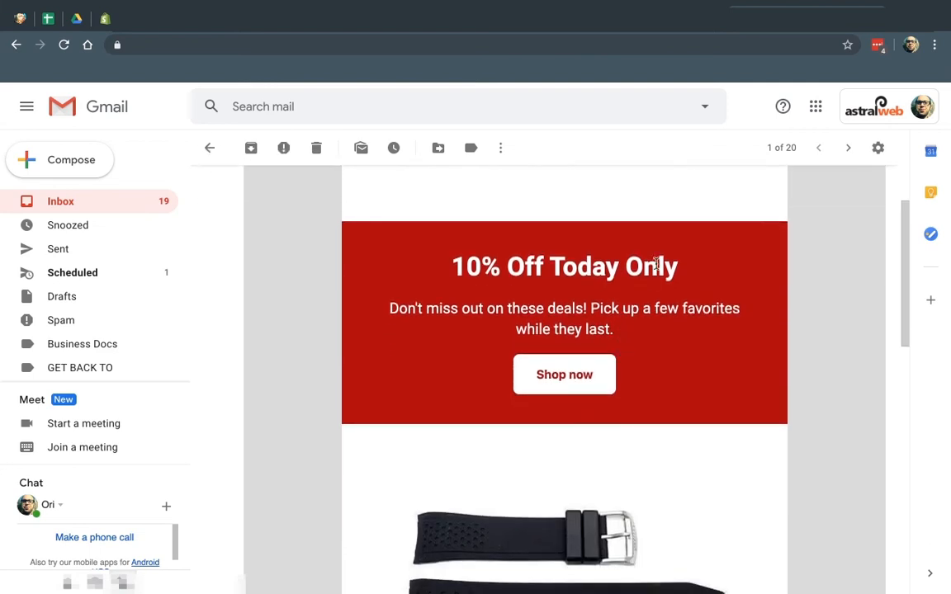
pyautogui.scroll(-3, 675, 402)
pyautogui.scroll(2, 643, 330)
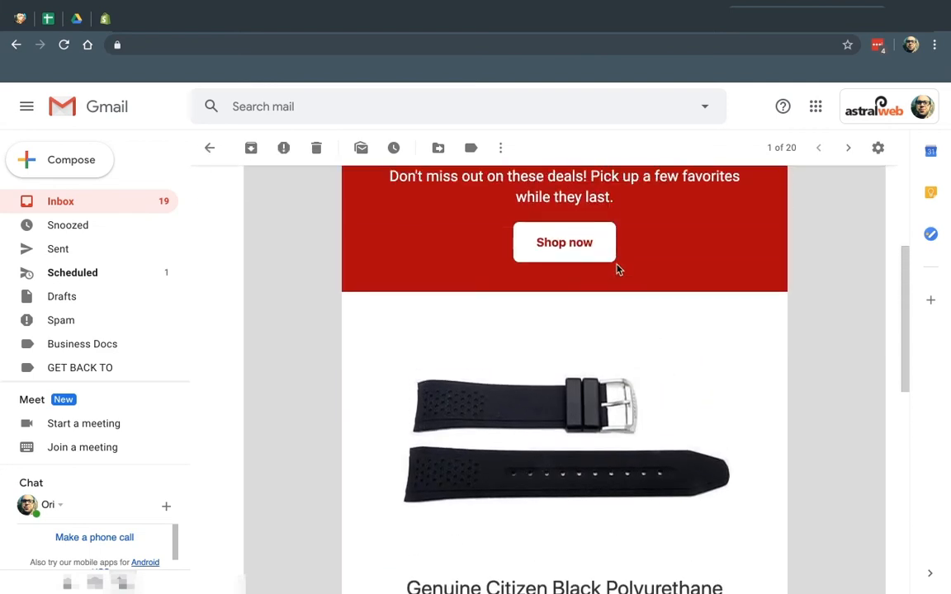
# Try the email's Shop now link twice, closing the store page, and return to the Shopify editor
pyautogui.click(573, 250)
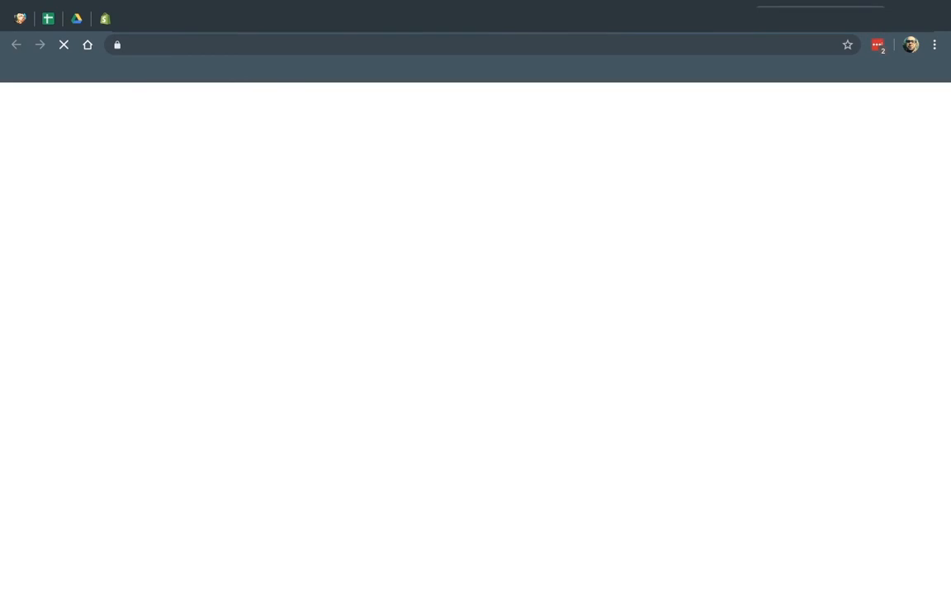
pyautogui.click(872, 19)
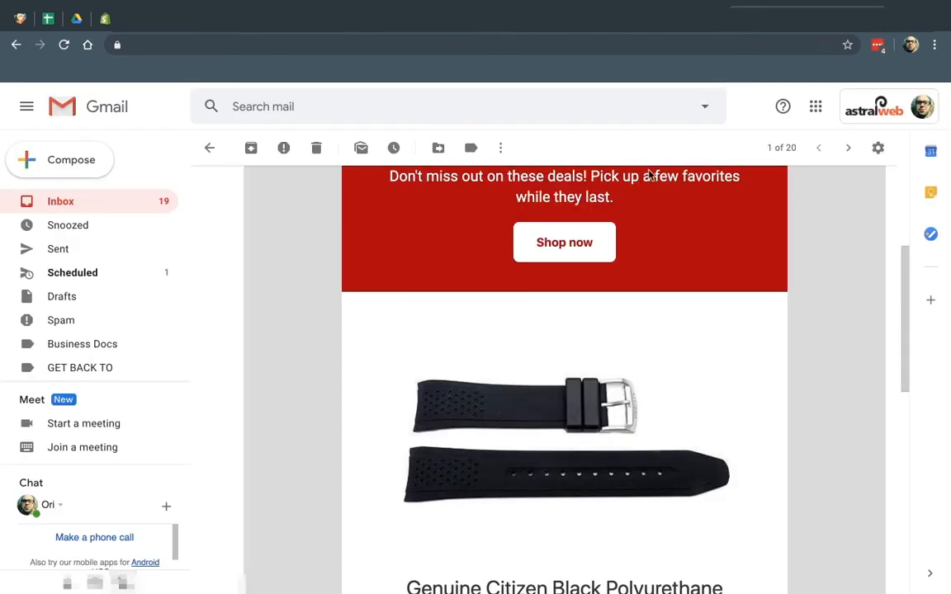
pyautogui.click(548, 242)
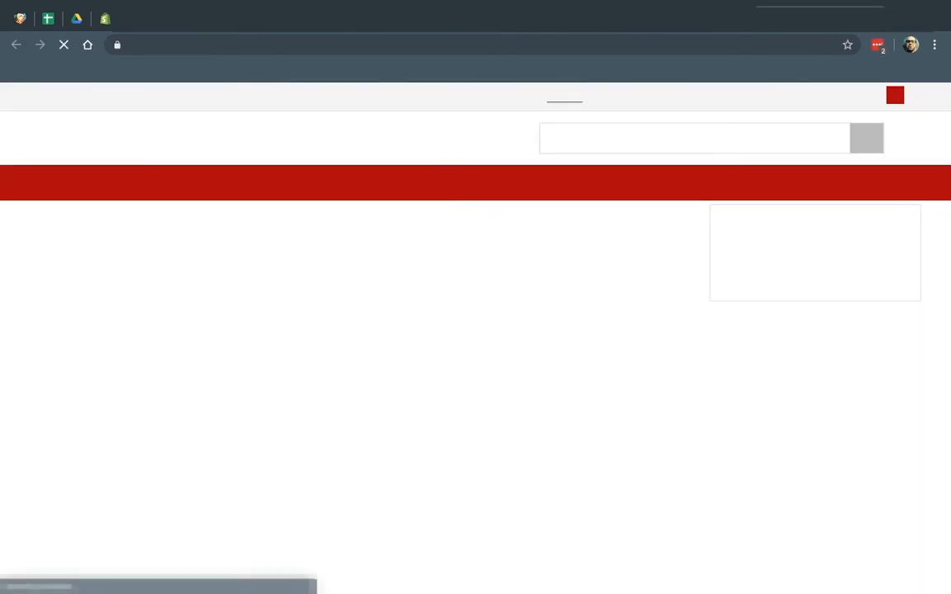
pyautogui.click(873, 19)
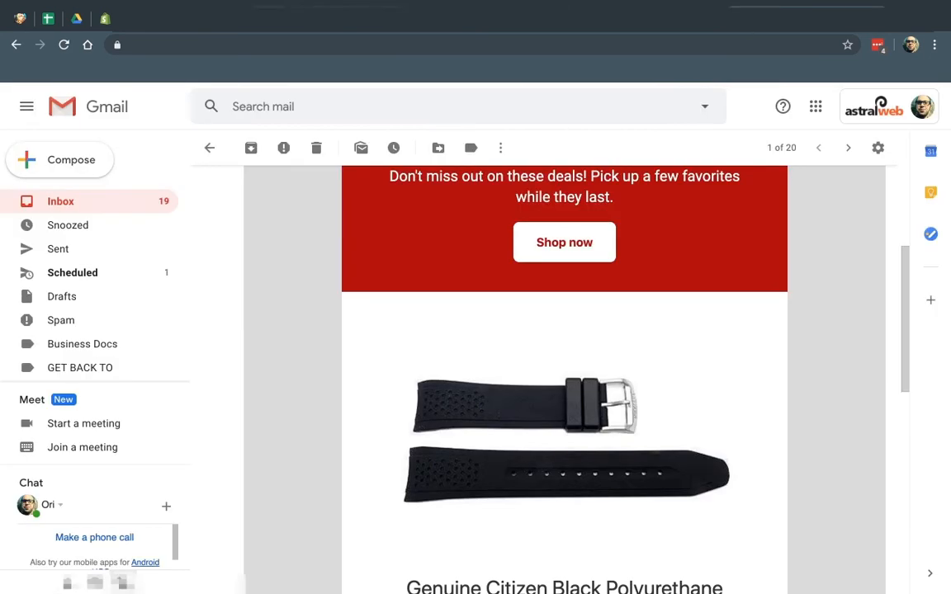
pyautogui.click(190, 18)
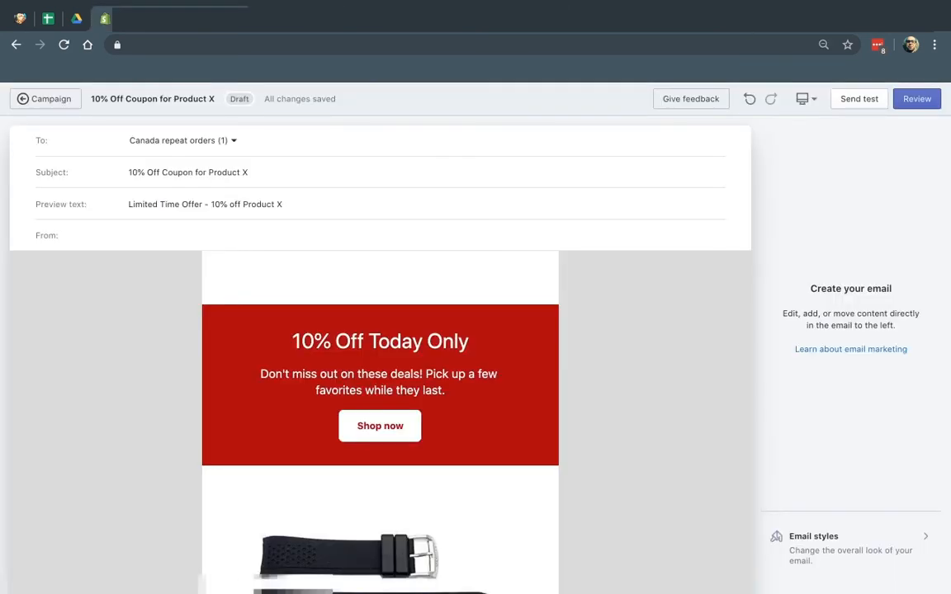
# Move to the campaign review and preview the email in mobile layout
pyautogui.click(916, 98)
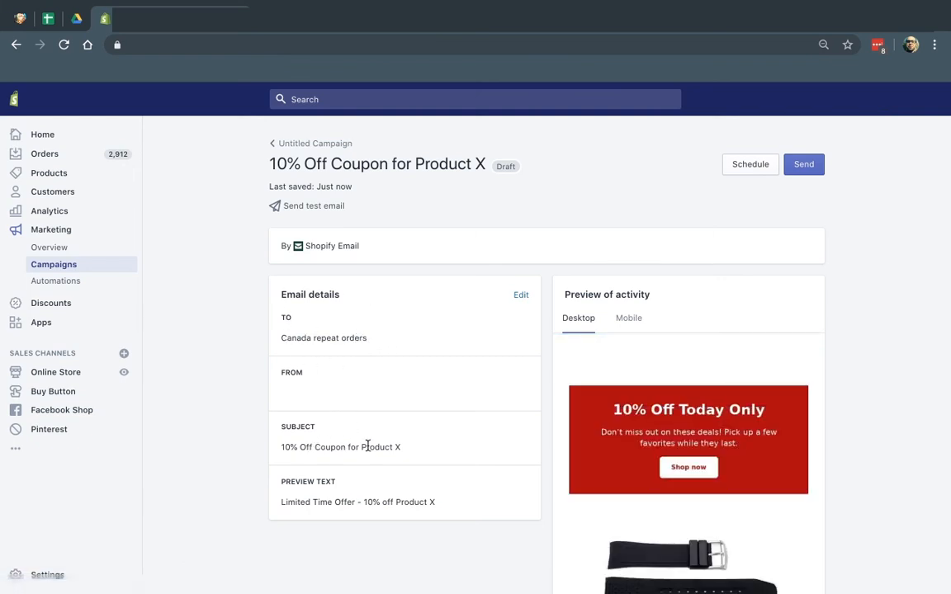
pyautogui.scroll(-1, 768, 468)
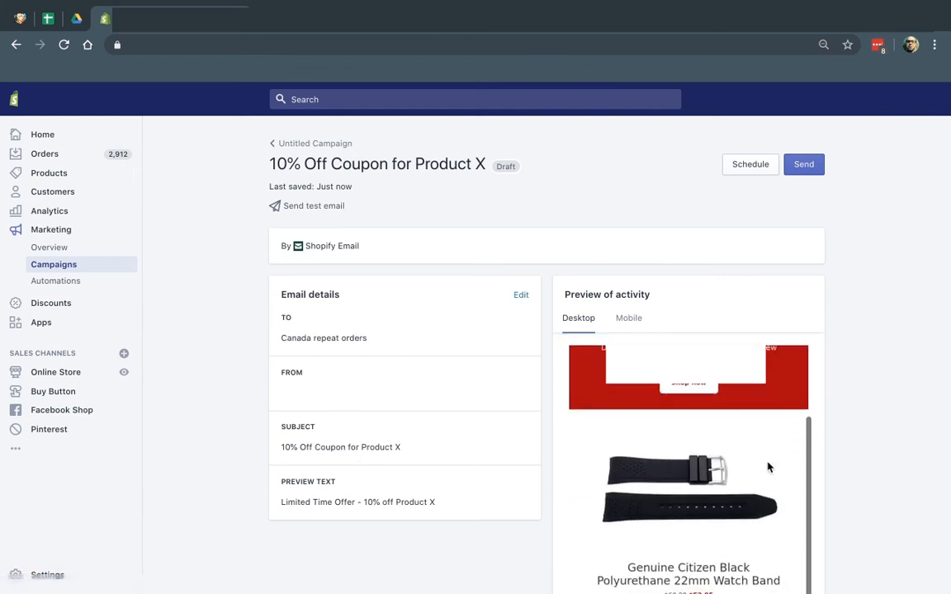
pyautogui.click(627, 319)
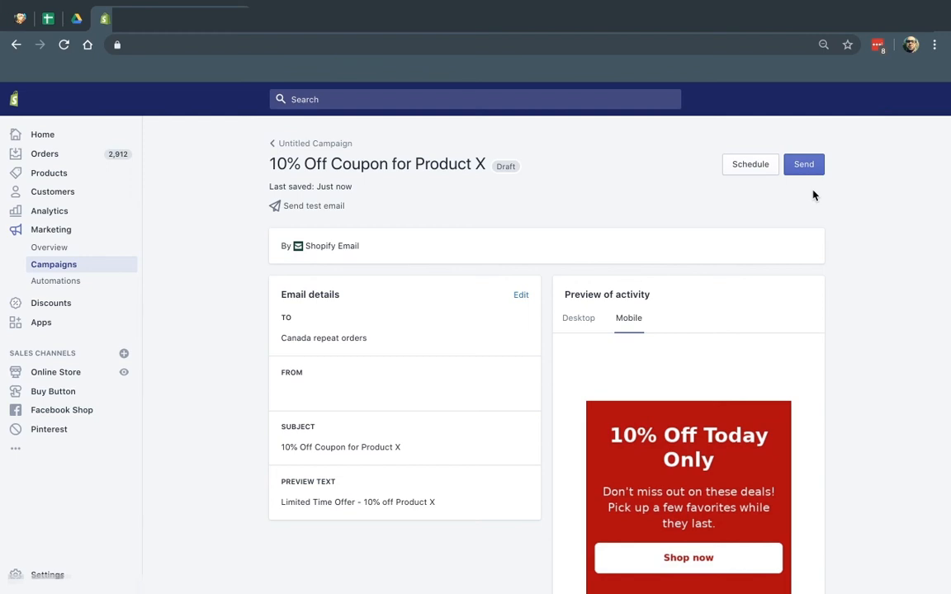
# Look over the send date and time options, then cancel without scheduling
pyautogui.click(747, 166)
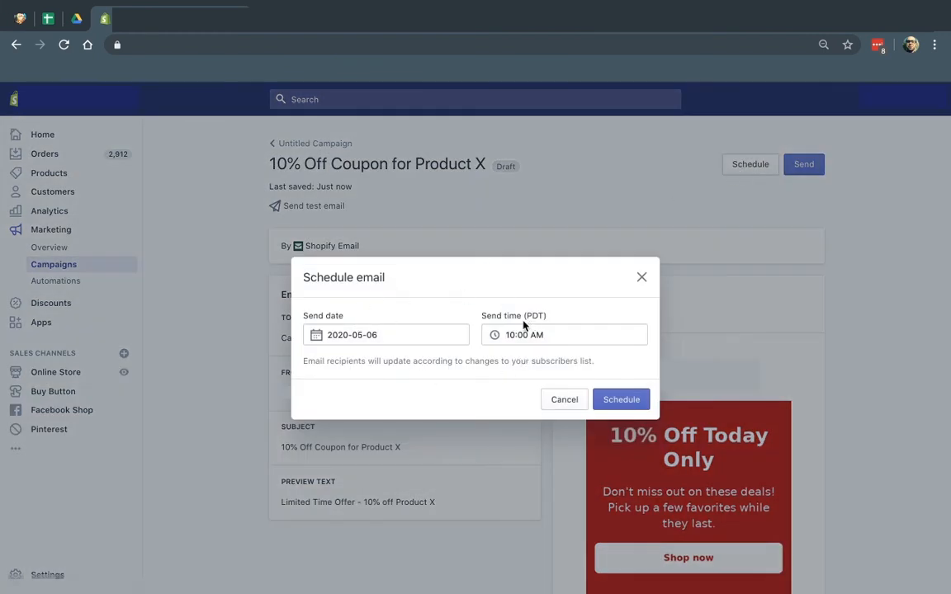
pyautogui.moveTo(509, 316); pyautogui.dragTo(556, 315)
pyautogui.click(557, 313)
pyautogui.click(558, 402)
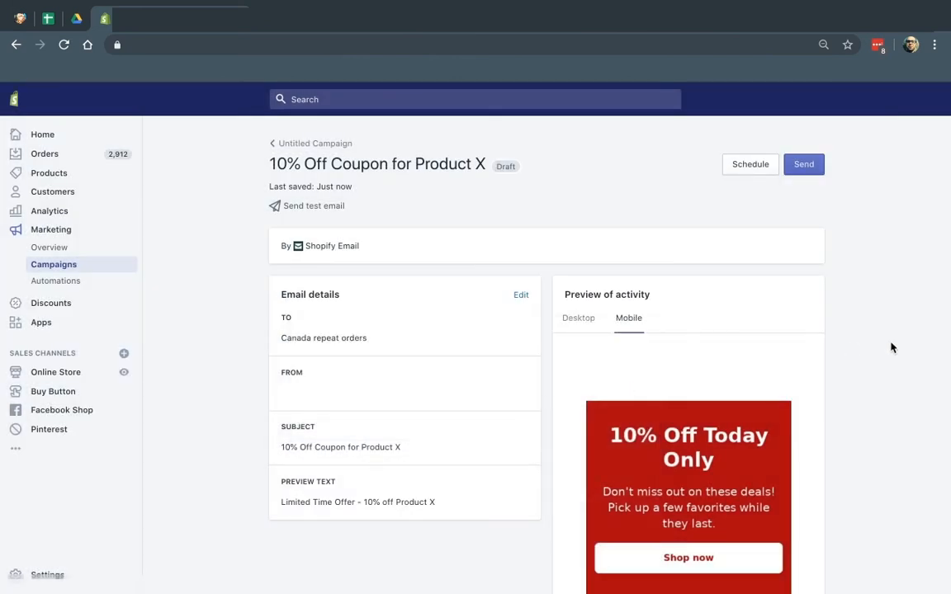
# Look over the Marketing campaigns list and the Customers list, then view the Google Analytics Source/Medium report
pyautogui.click(52, 264)
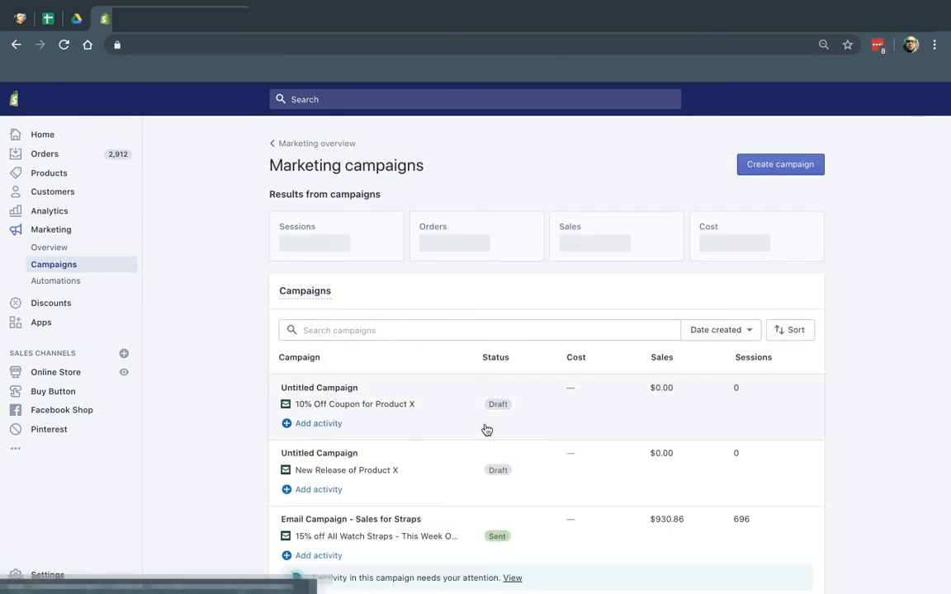
pyautogui.scroll(-2, 495, 422)
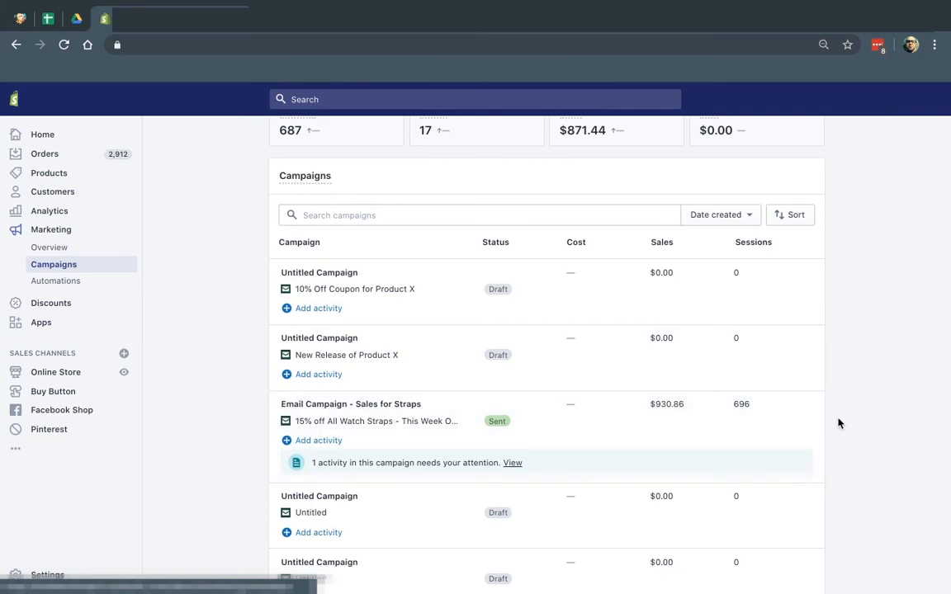
pyautogui.scroll(2, 838, 423)
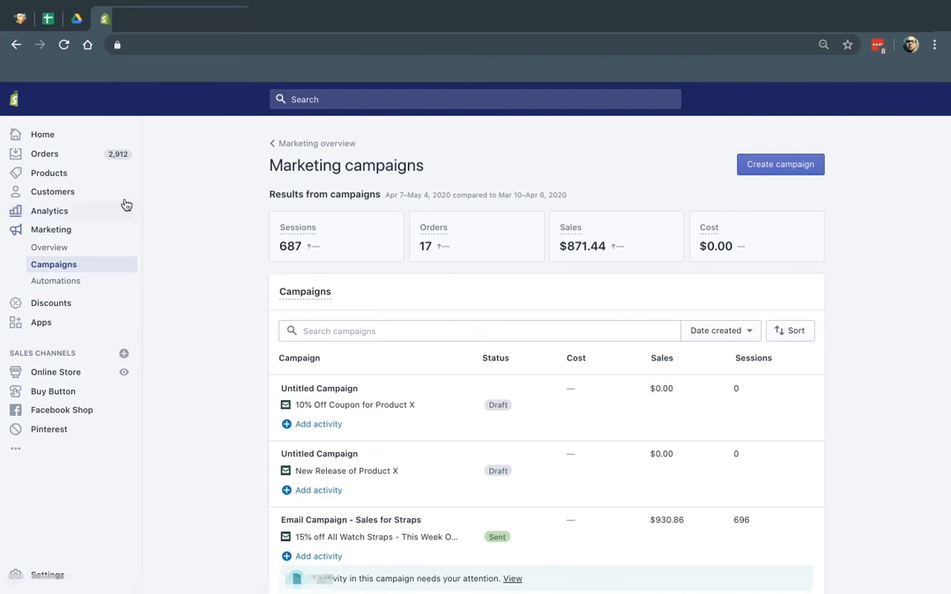
pyautogui.click(78, 194)
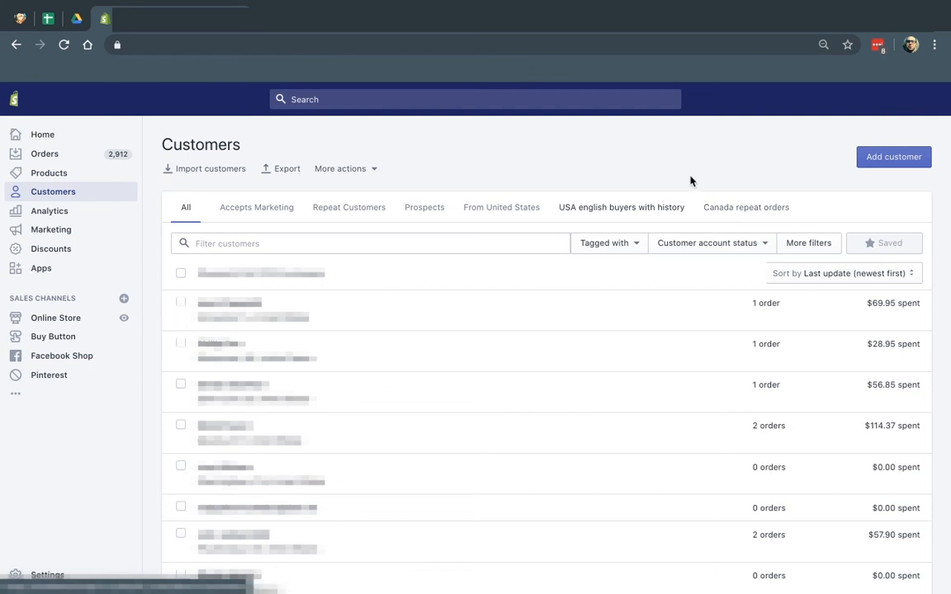
pyautogui.click(490, 17)
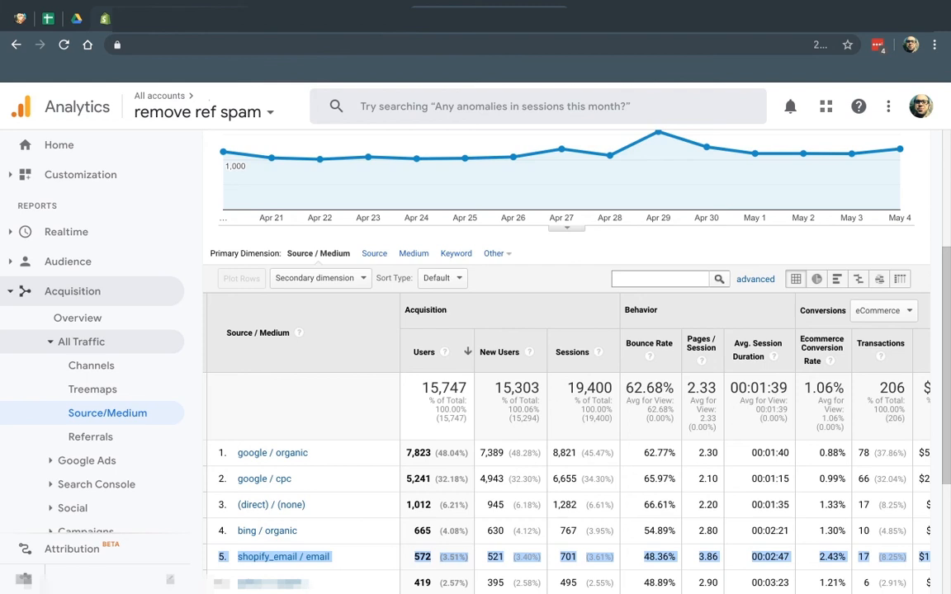
# Inspect the shopify_email / email row's figures and revenue, then return to the Canada repeat orders customers
pyautogui.click(361, 558)
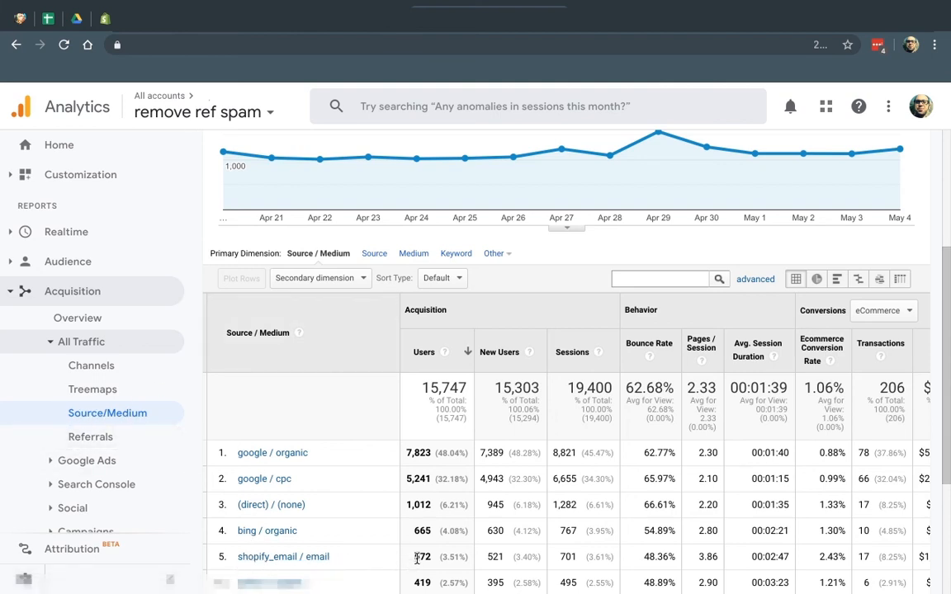
pyautogui.moveTo(418, 559); pyautogui.dragTo(867, 557)
pyautogui.click(871, 561)
pyautogui.hscroll(2, 866, 557)
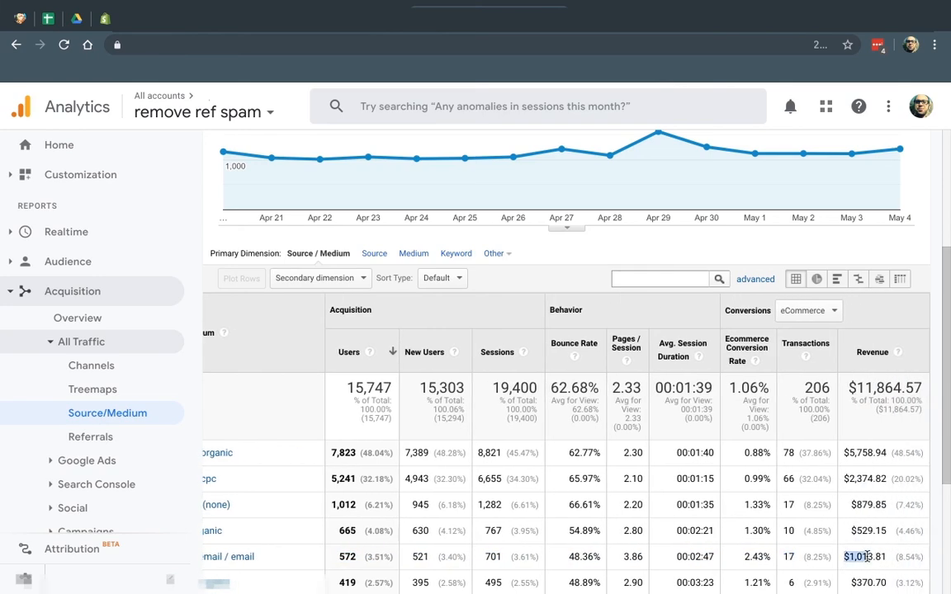
pyautogui.hscroll(-2, 681, 555)
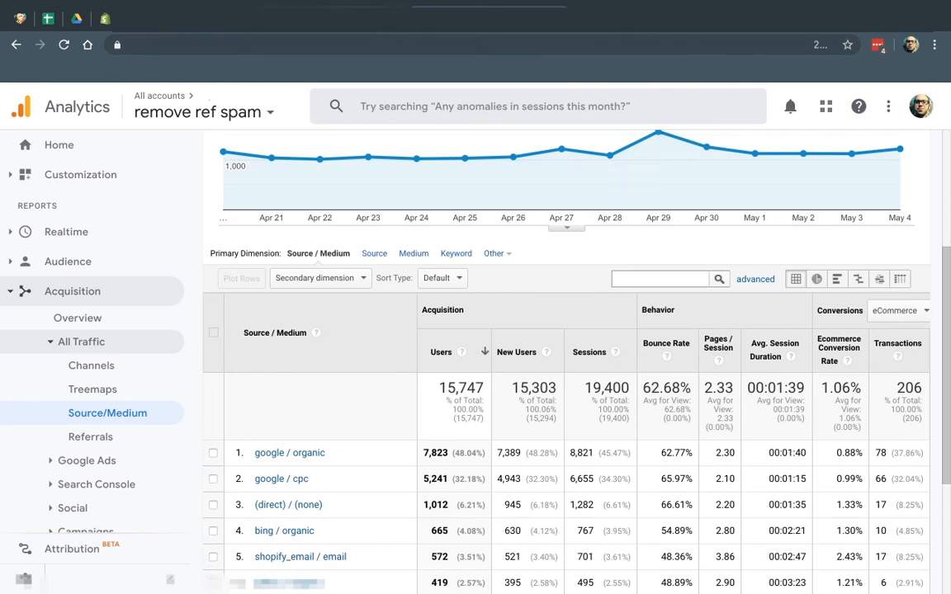
pyautogui.click(331, 10)
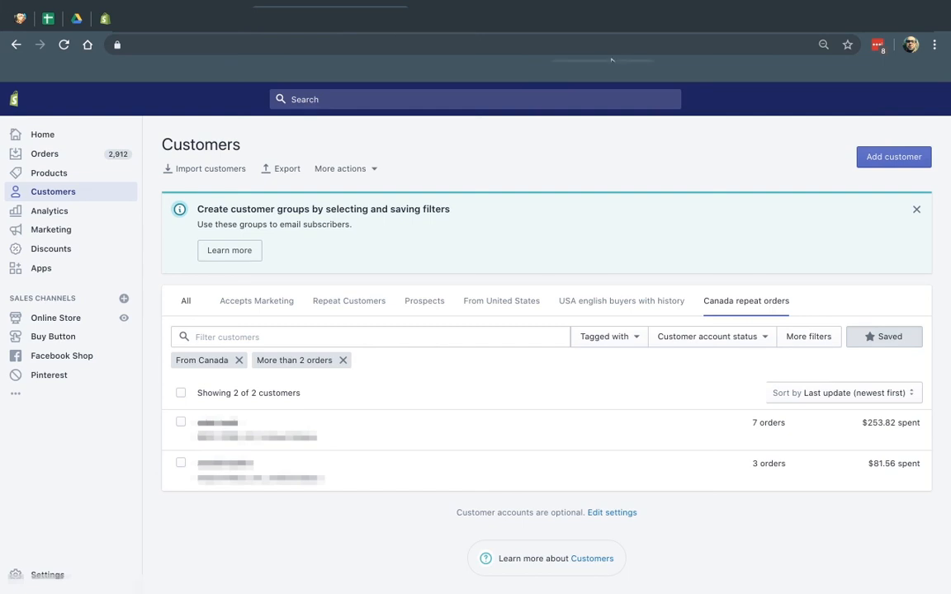